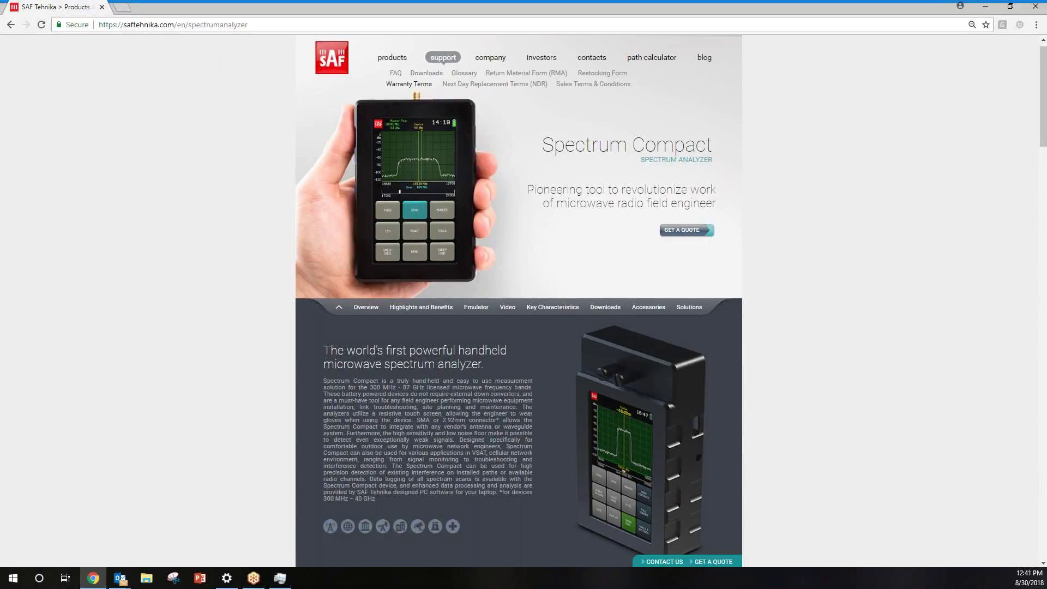
- Find the Spectrum Manager PC software among the Spectrum Compact files on the SAF Tehnika support downloads page
click(428, 75)
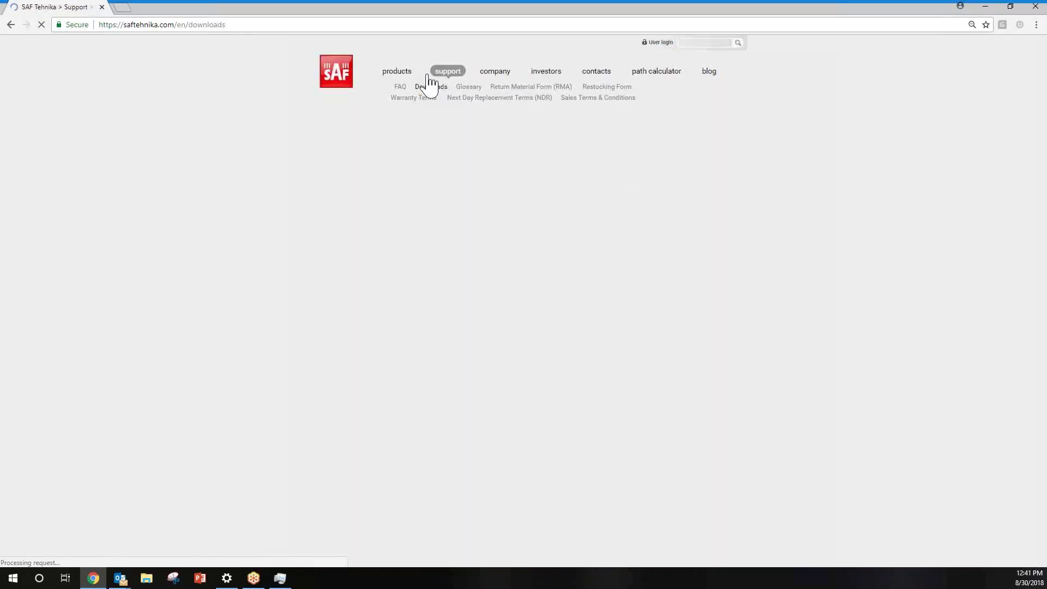
click(339, 317)
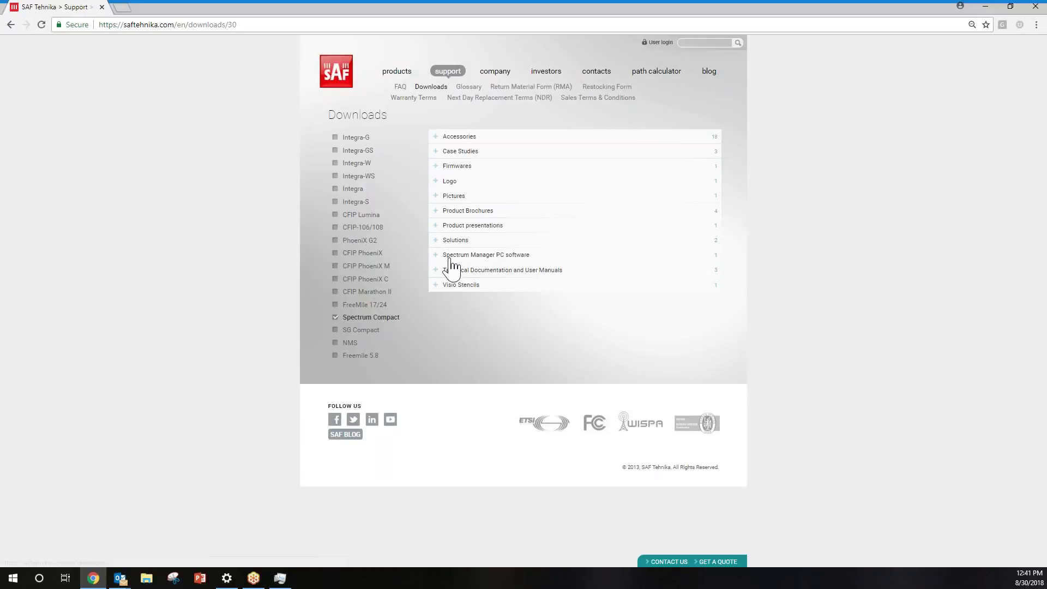
click(435, 255)
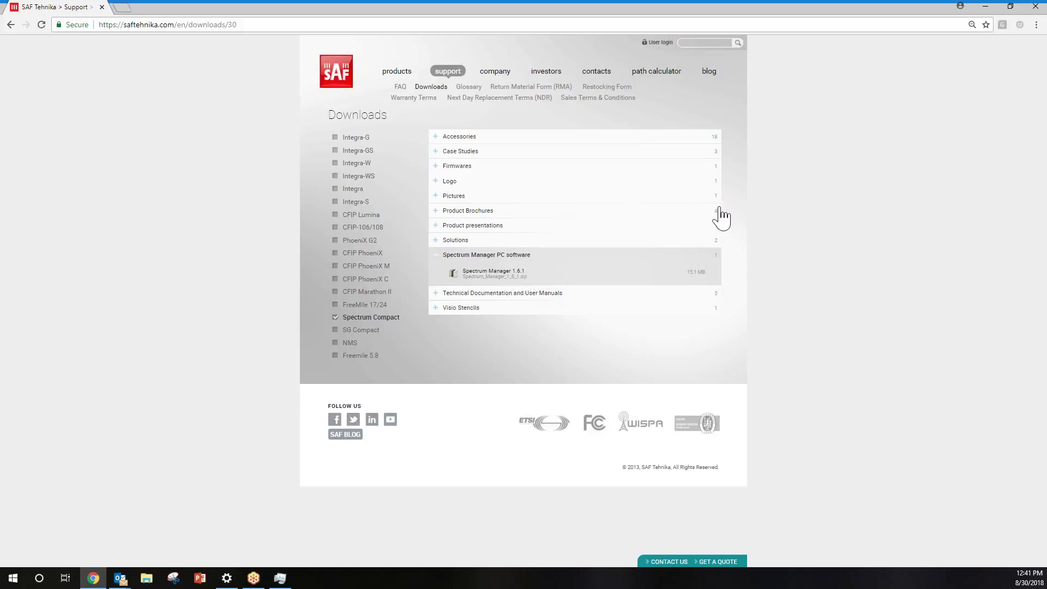
click(984, 6)
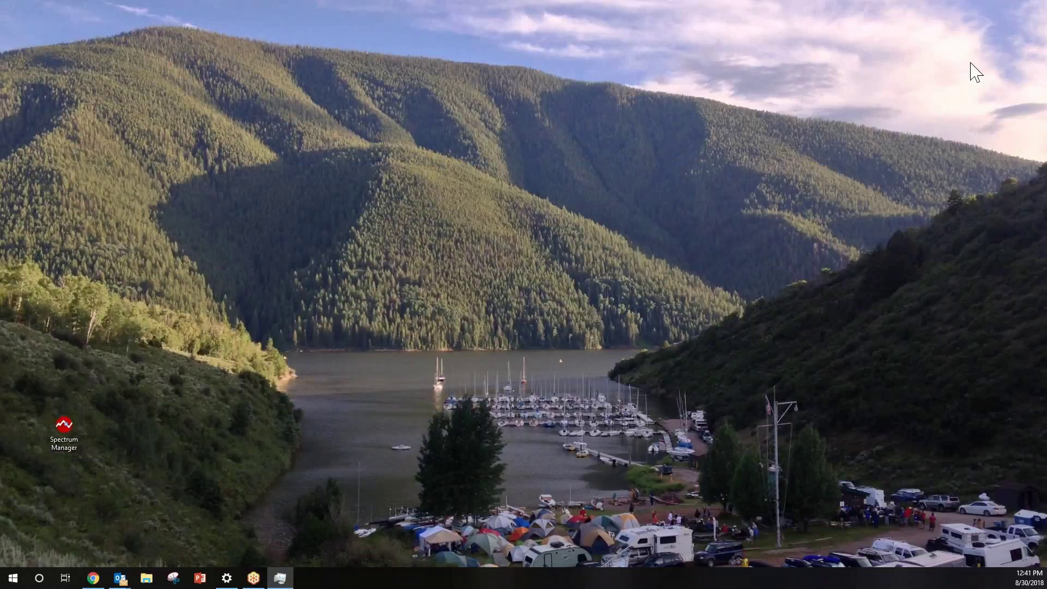
- Review the compatibility settings in the properties of the Spectrum Manager desktop shortcut
right_click(64, 435)
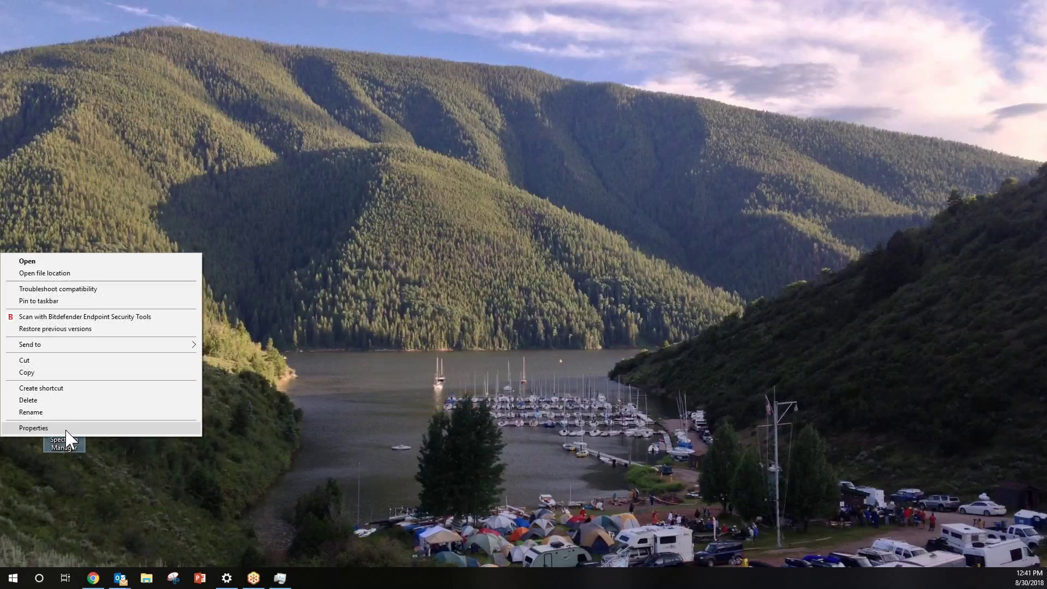
click(34, 428)
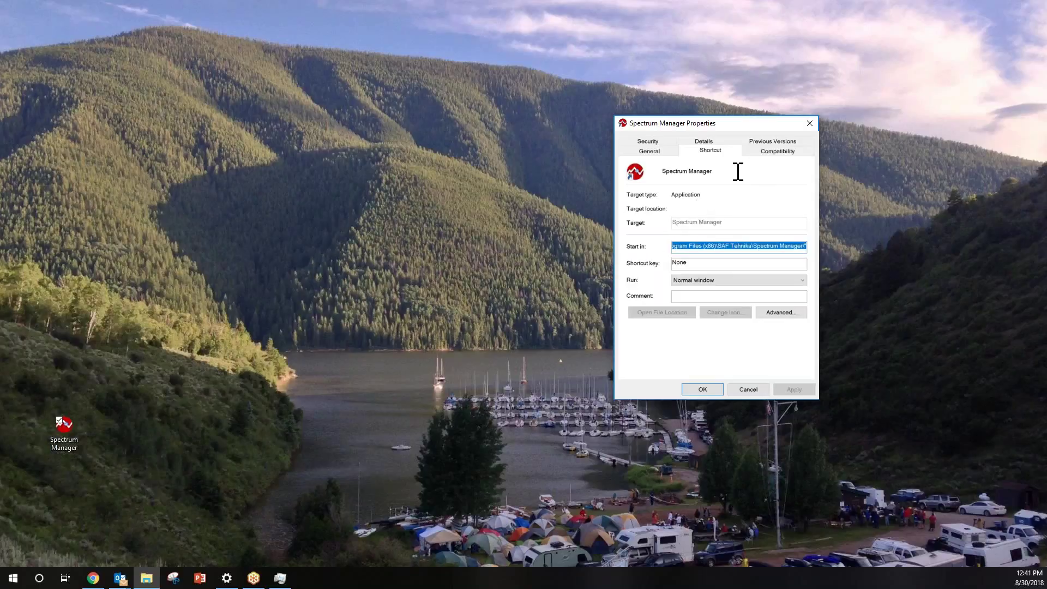
click(777, 153)
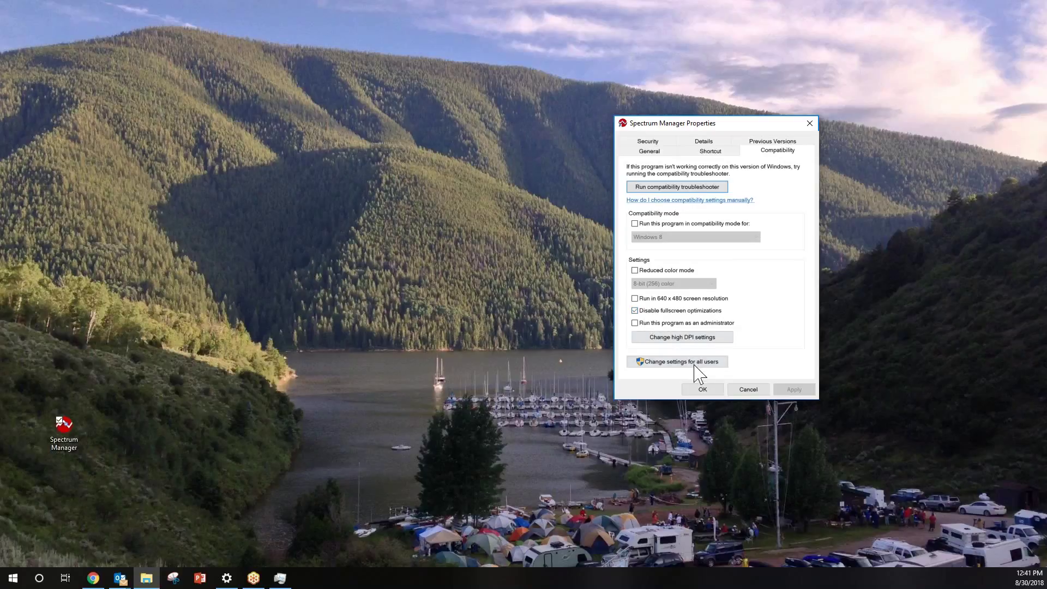
click(703, 389)
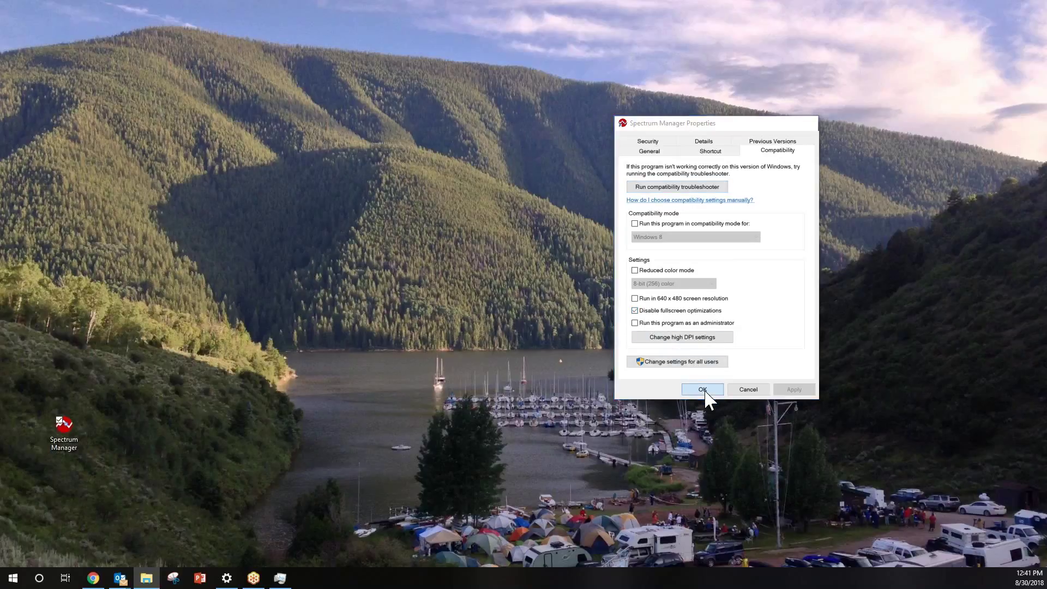
- Launch Spectrum Manager and import the curve recording R20023.RSC from the Spectrum Traces folder, viewing it in a maximized window
double_click(64, 436)
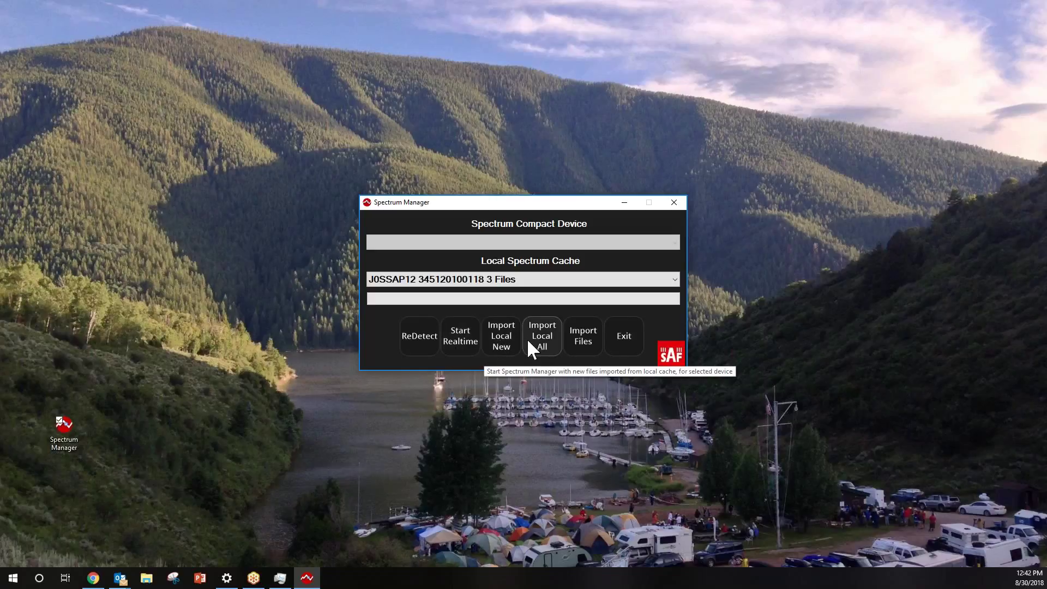
click(581, 334)
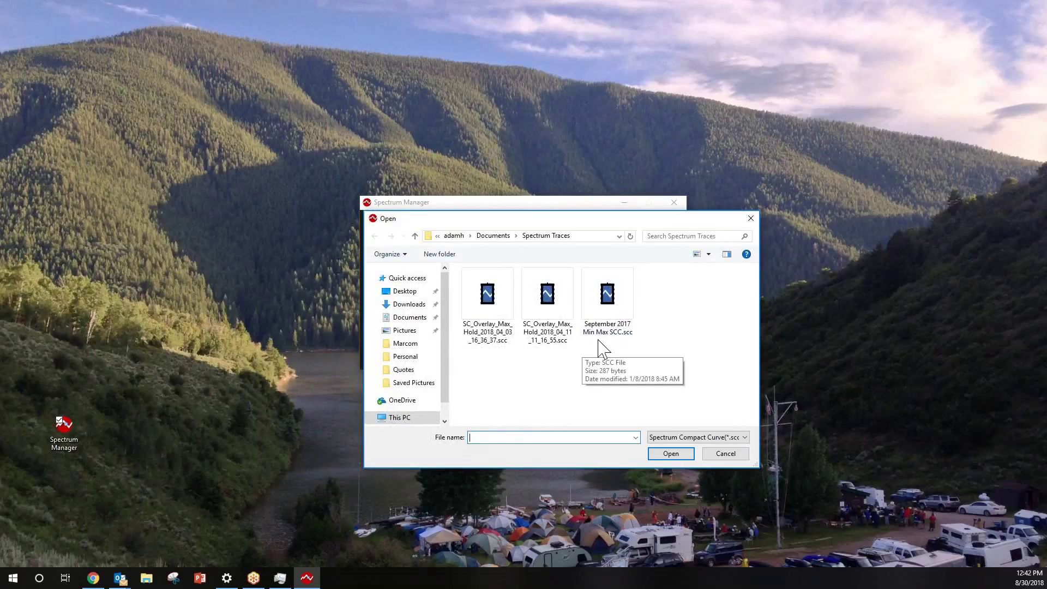
click(745, 439)
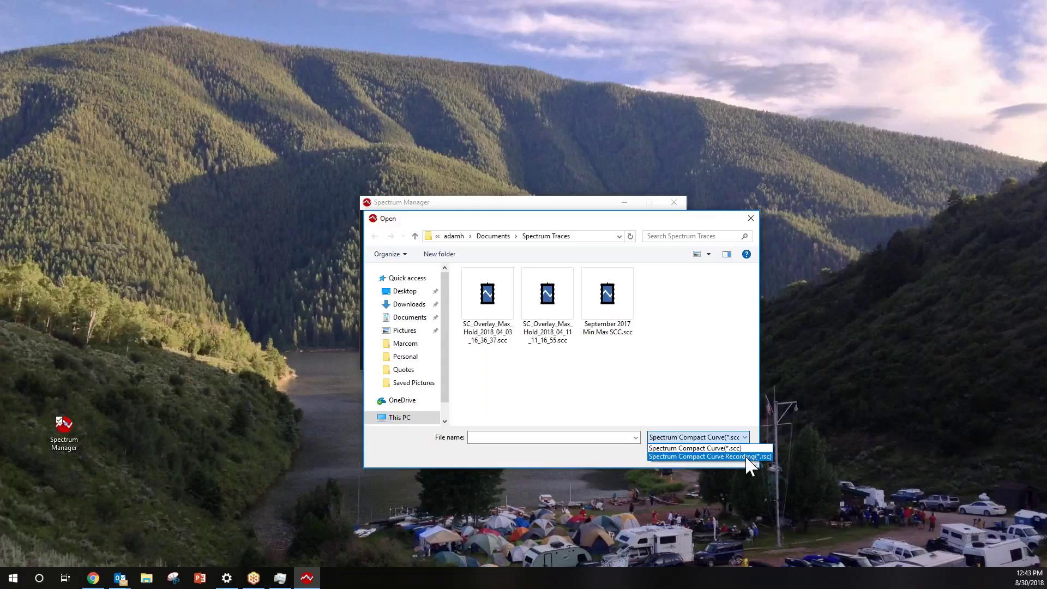
click(747, 458)
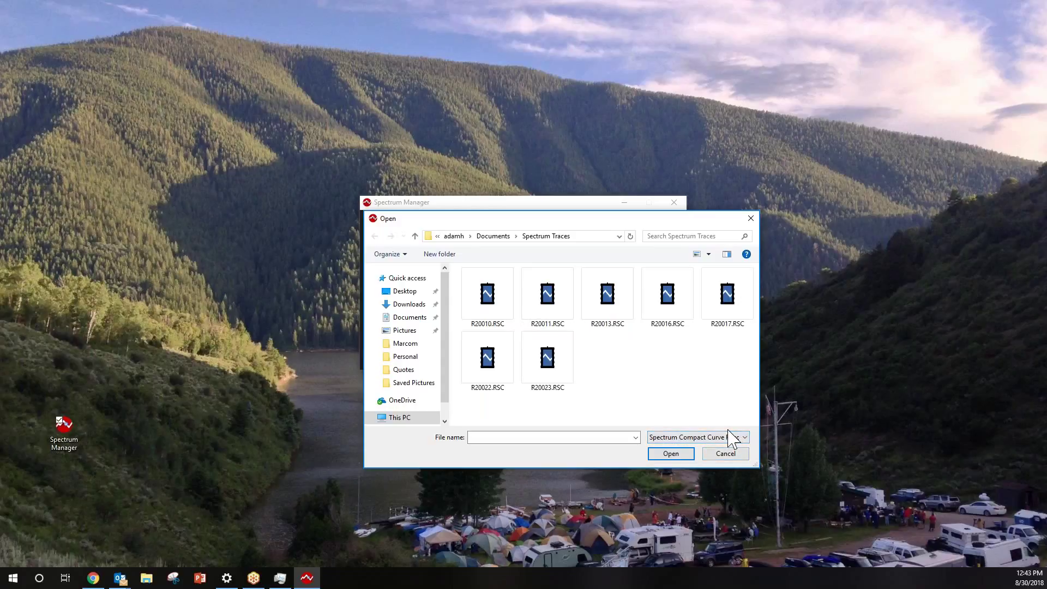
click(552, 366)
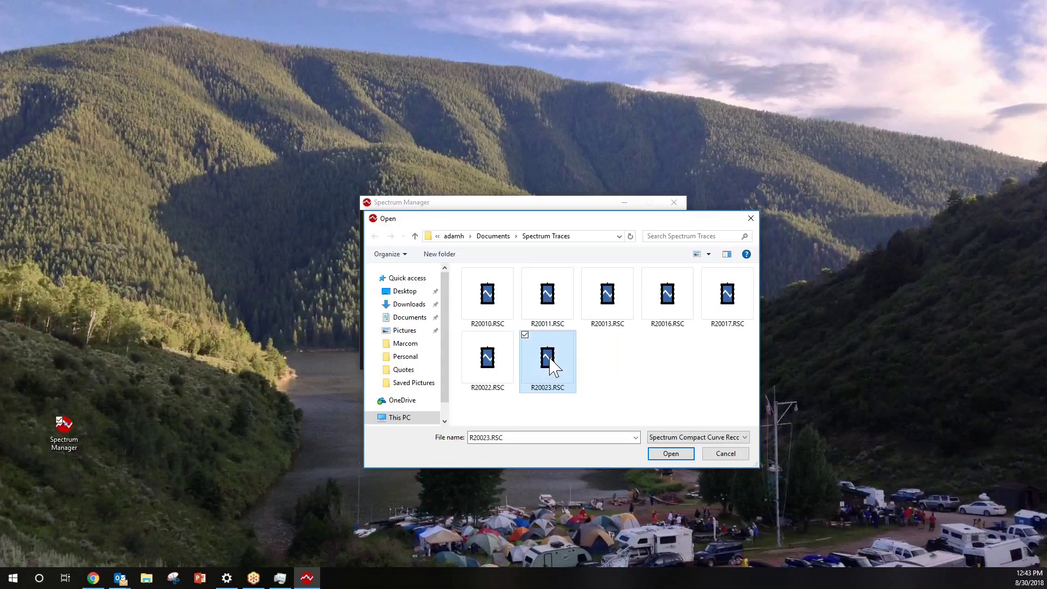
double_click(550, 362)
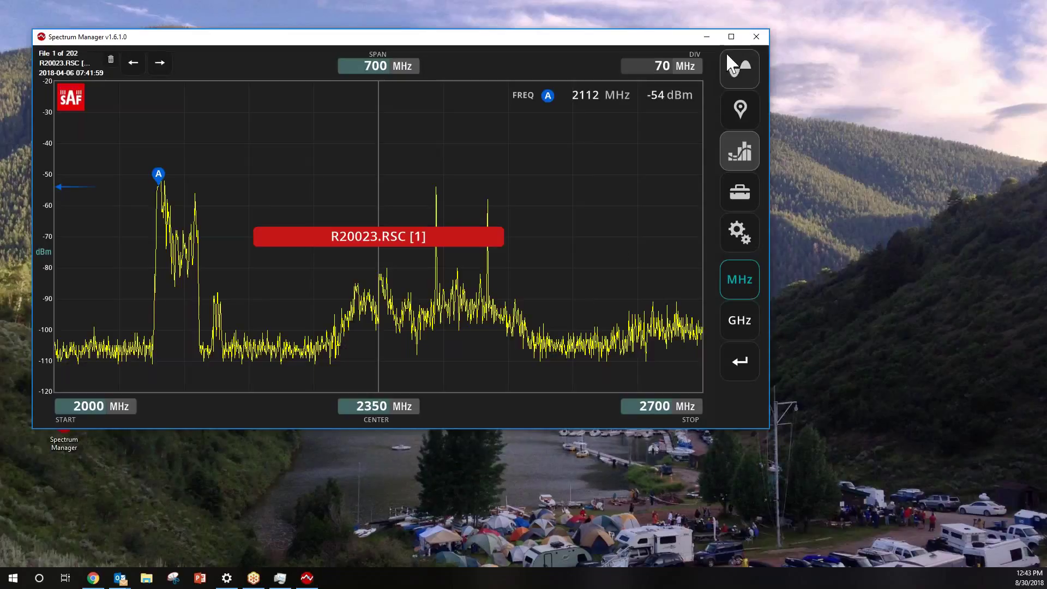
click(731, 36)
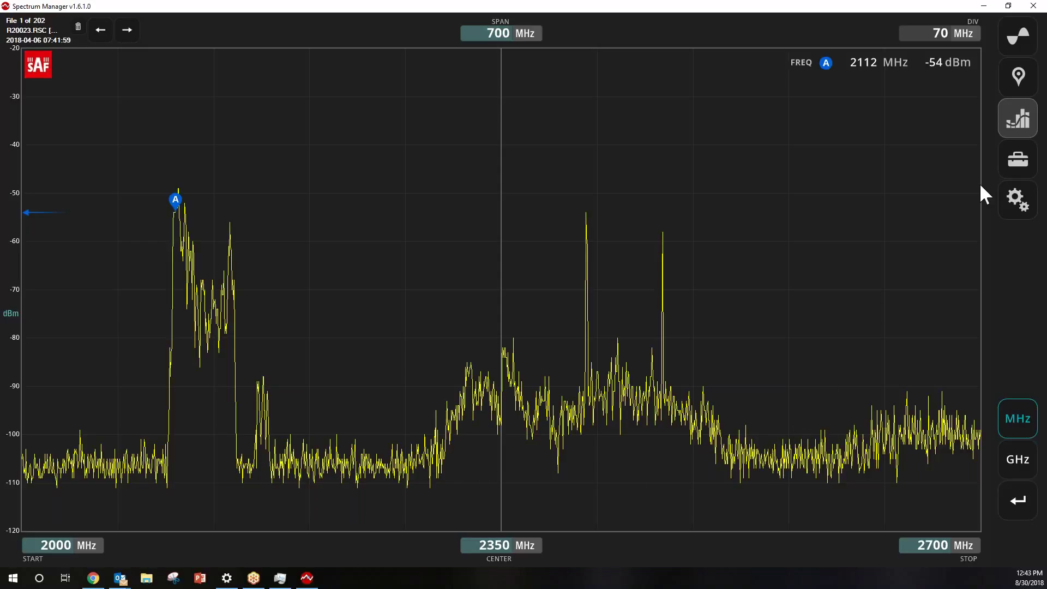
- Set the center frequency of the spectrum trace to 2400 MHz
click(1016, 42)
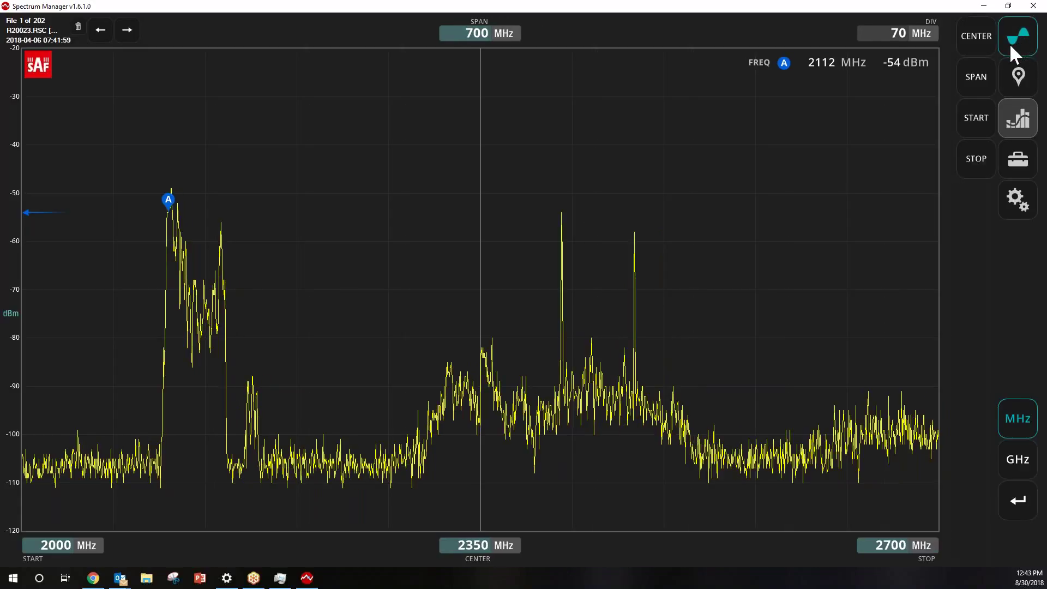
click(975, 36)
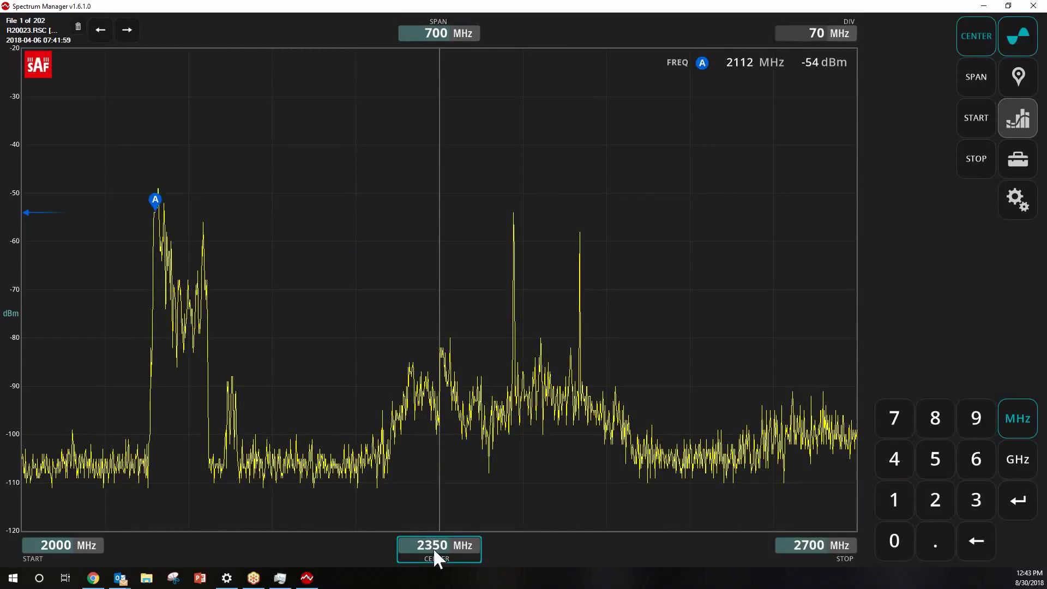
click(934, 498)
click(893, 460)
double_click(893, 539)
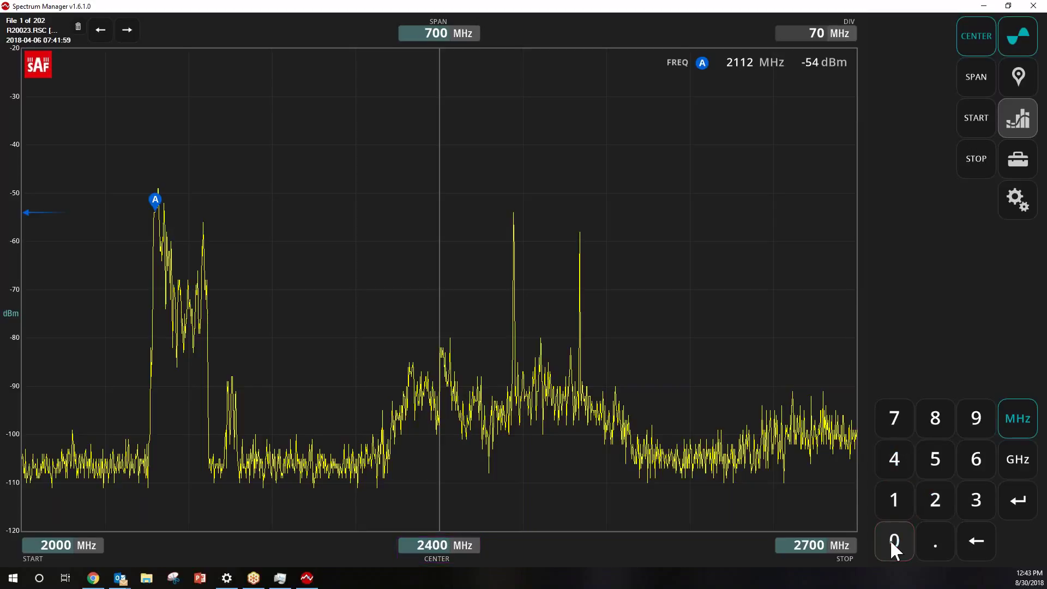
click(1011, 508)
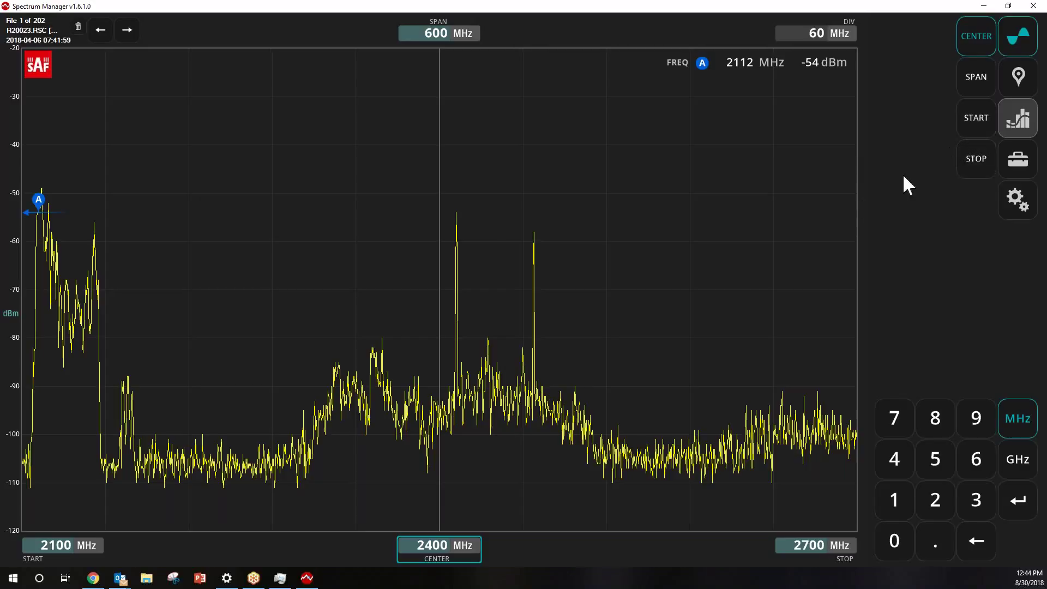
- Shift the center frequency upward in increments to 2650 MHz
scroll(779, 286, up, 1)
scroll(778, 292, up, 9)
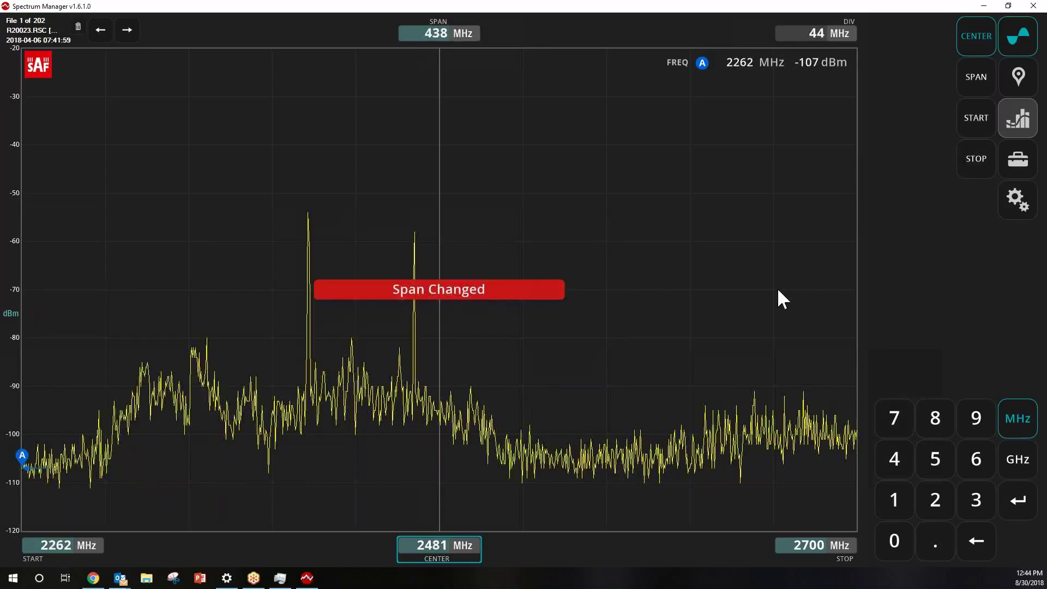
scroll(778, 290, up, 7)
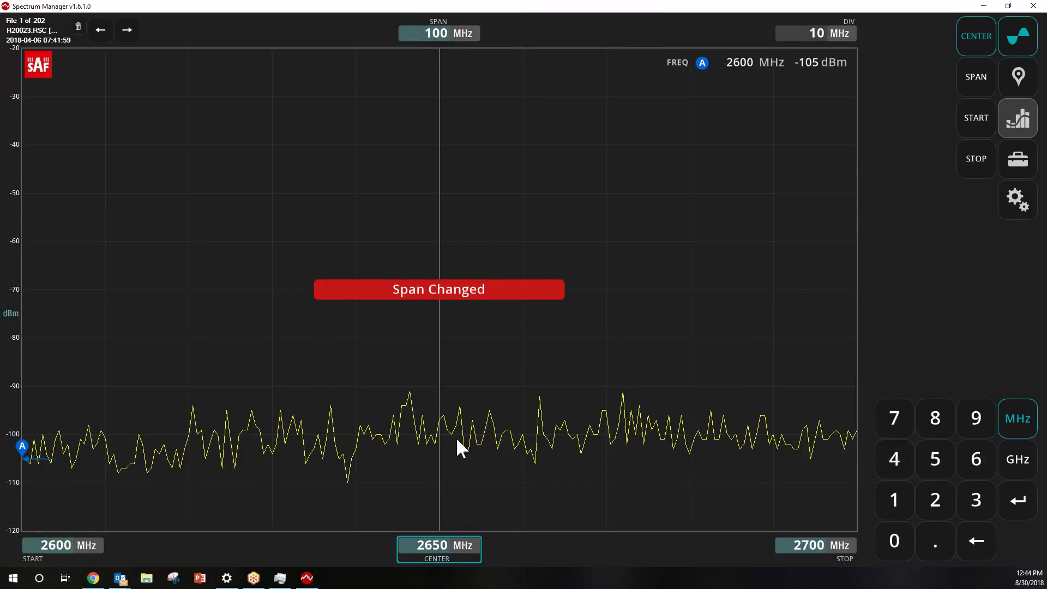
- Move the center frequency down through the recorded band, ending at 2075 MHz
key(Left)
key(Left)
key(Left)
key(Left)
key(Left)
key(Left)
key(Left)
key(Left)
key(Left)
key(Left)
key(Left)
key(Left)
key(Left)
key(Left)
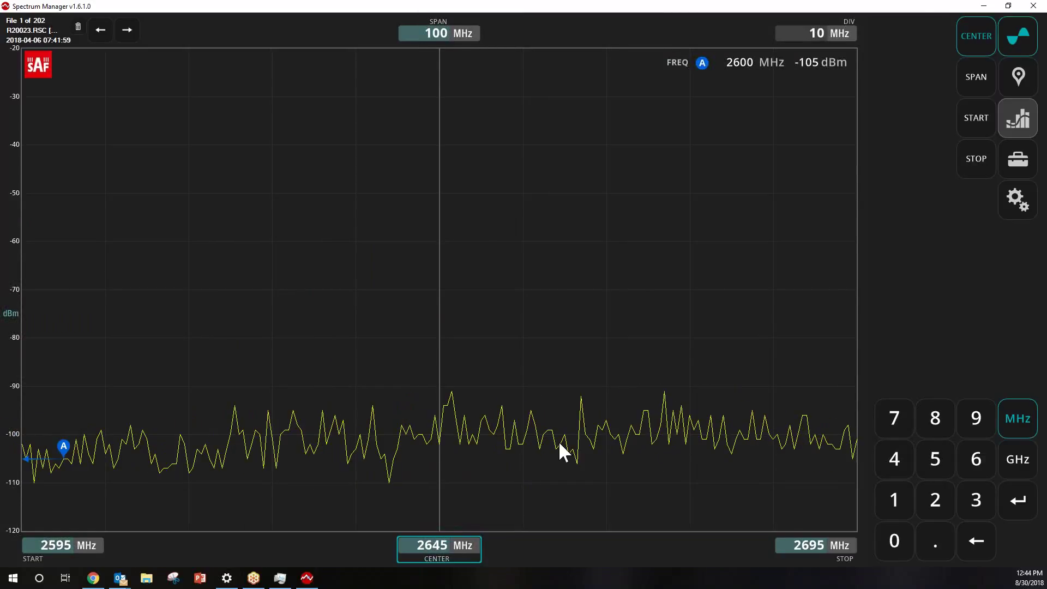
key(Left)
key(Left)
key(Left)
key(Left)
key(Left)
key(Left)
key(Left)
key(Left)
key(Left)
key(Left)
key(Left)
key(Left)
key(Left)
key(Left)
key(Left)
key(Left)
key(Left)
key(Left)
key(Left)
key(Left)
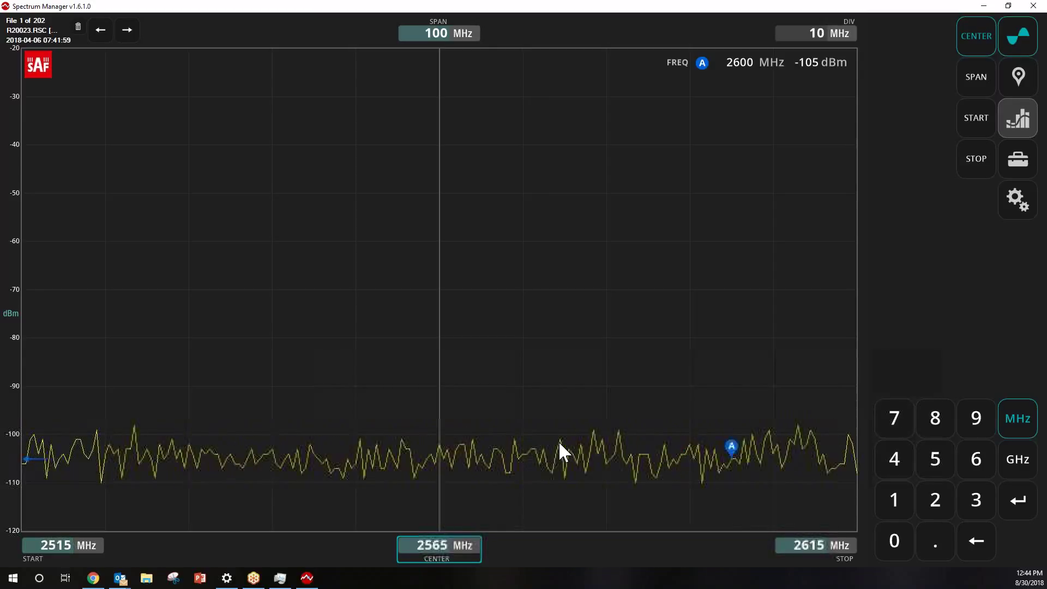
scroll(559, 444, down, 19)
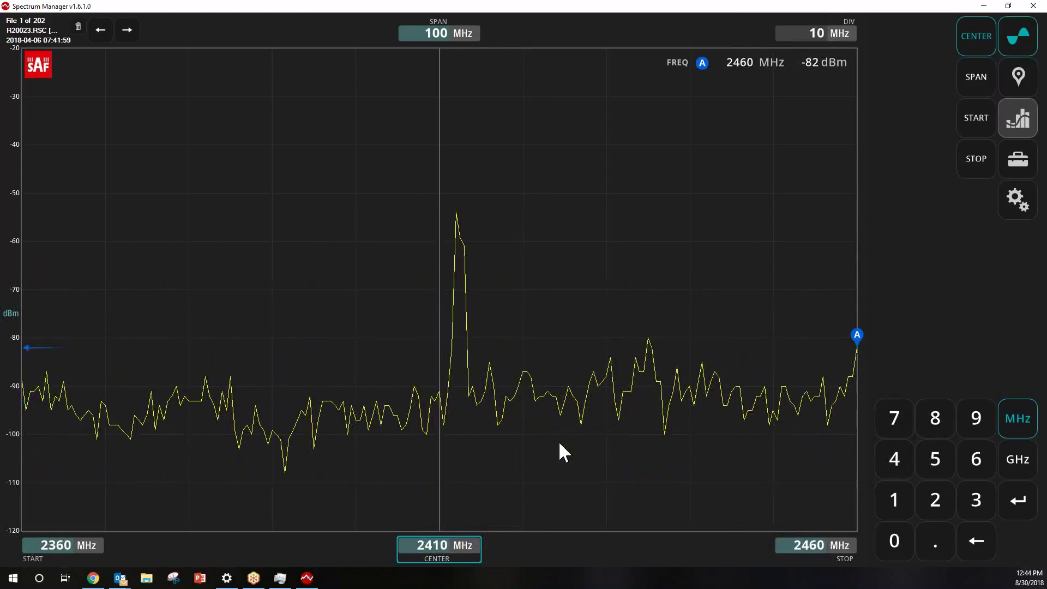
scroll(559, 444, down, 20)
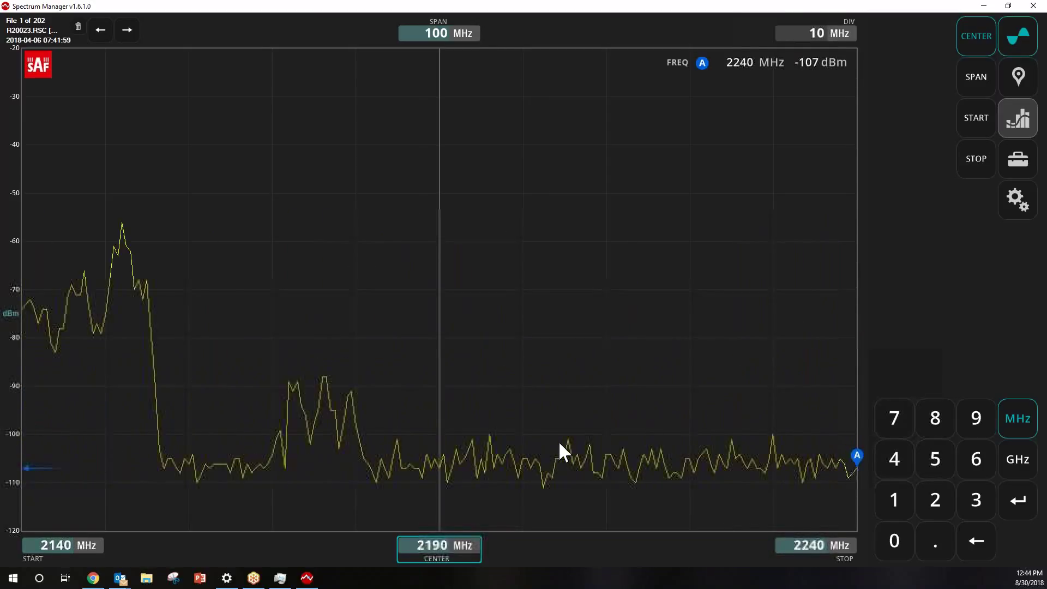
scroll(559, 444, up, 1)
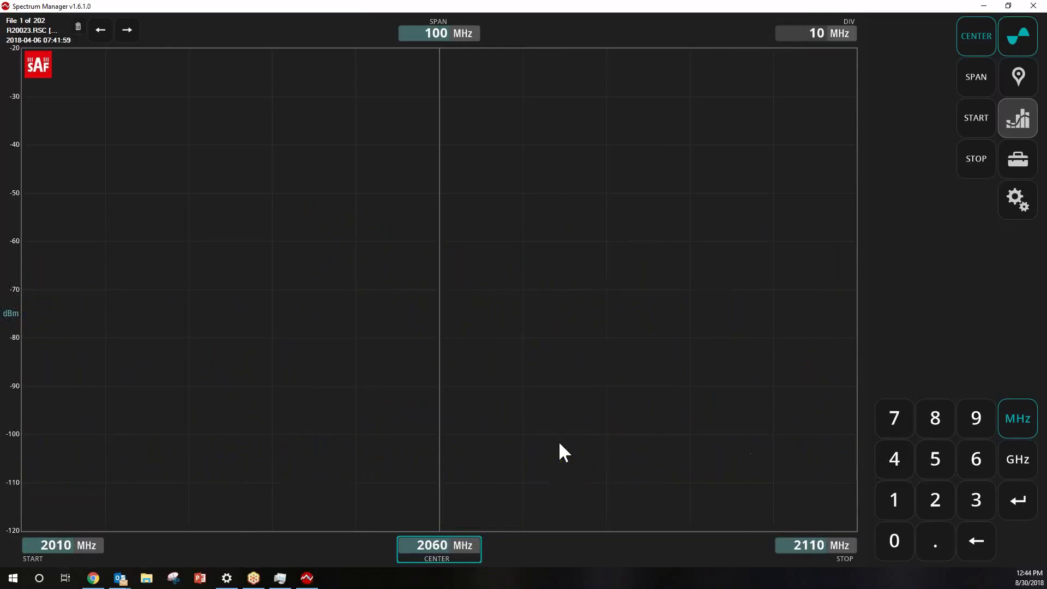
scroll(560, 451, up, 2)
scroll(559, 451, down, 1)
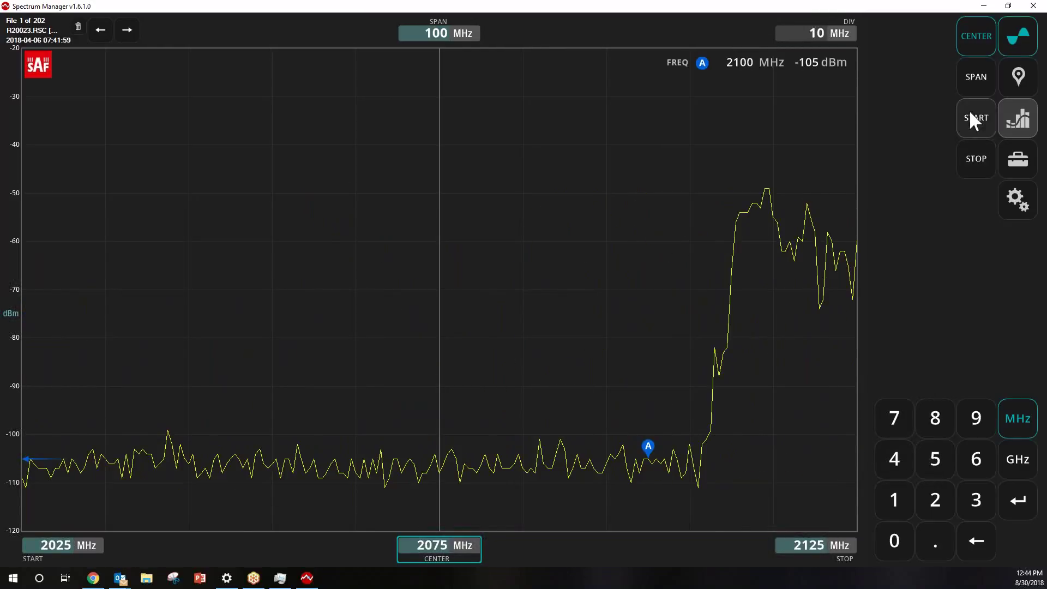
- Widen the span of the trace to 700 MHz
click(977, 83)
scroll(561, 361, up, 4)
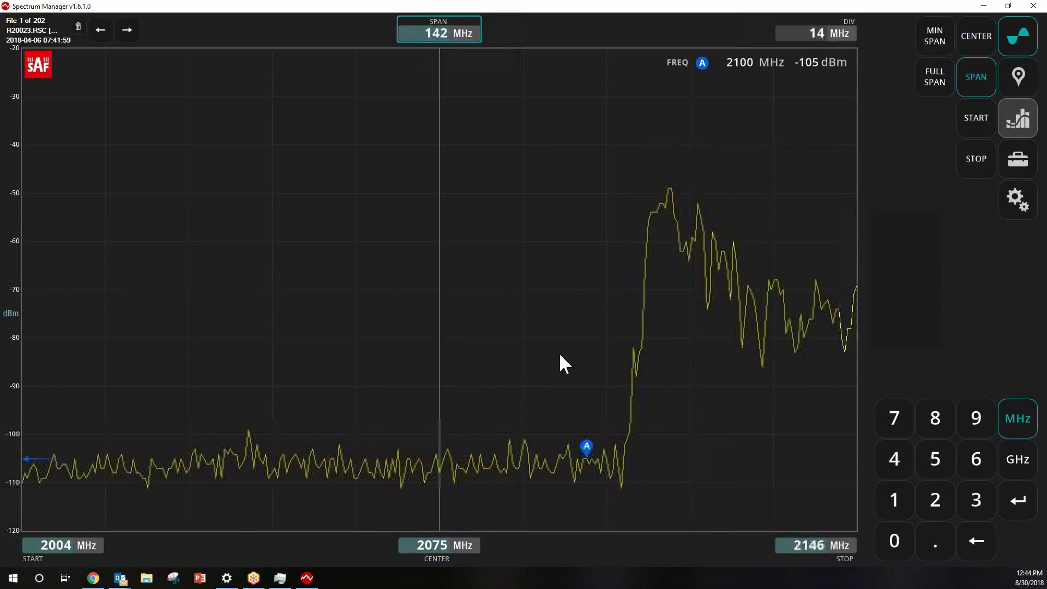
scroll(560, 355, up, 10)
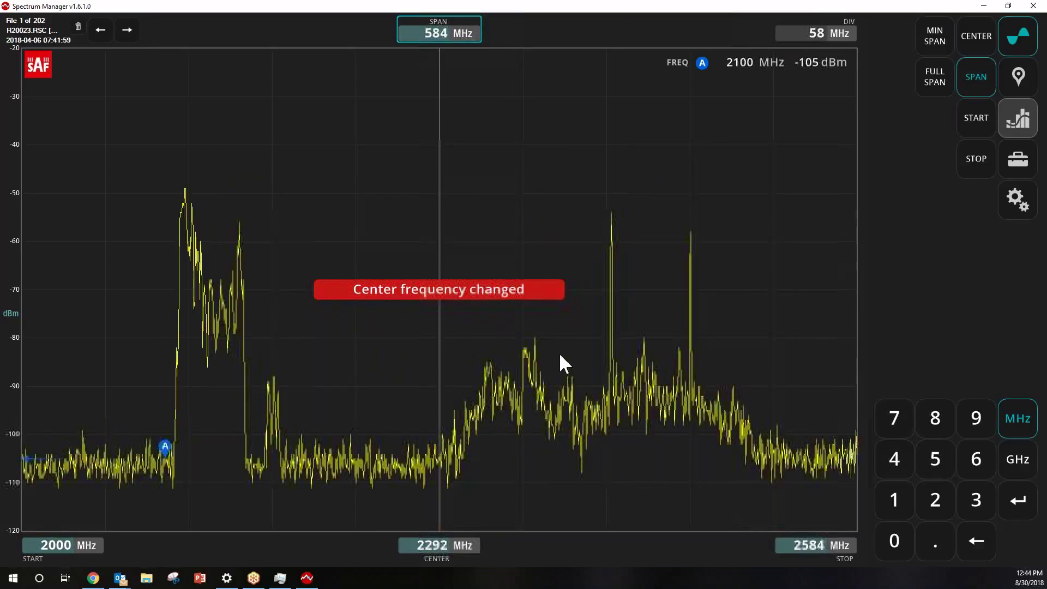
scroll(561, 359, up, 2)
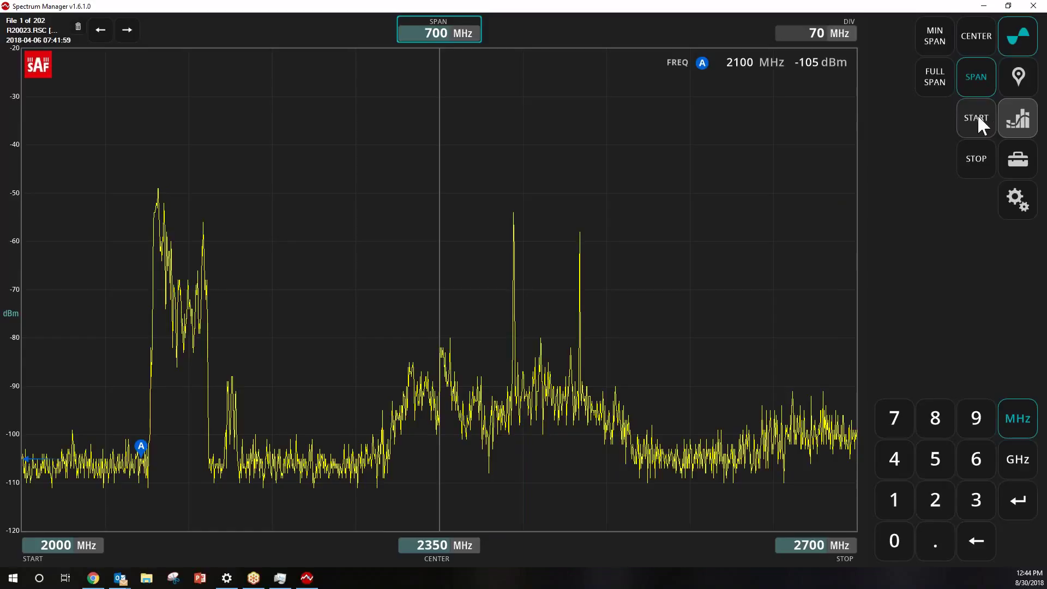
- Set marker A to track the trace's maximum level and marker B to track its minimum level
click(1016, 78)
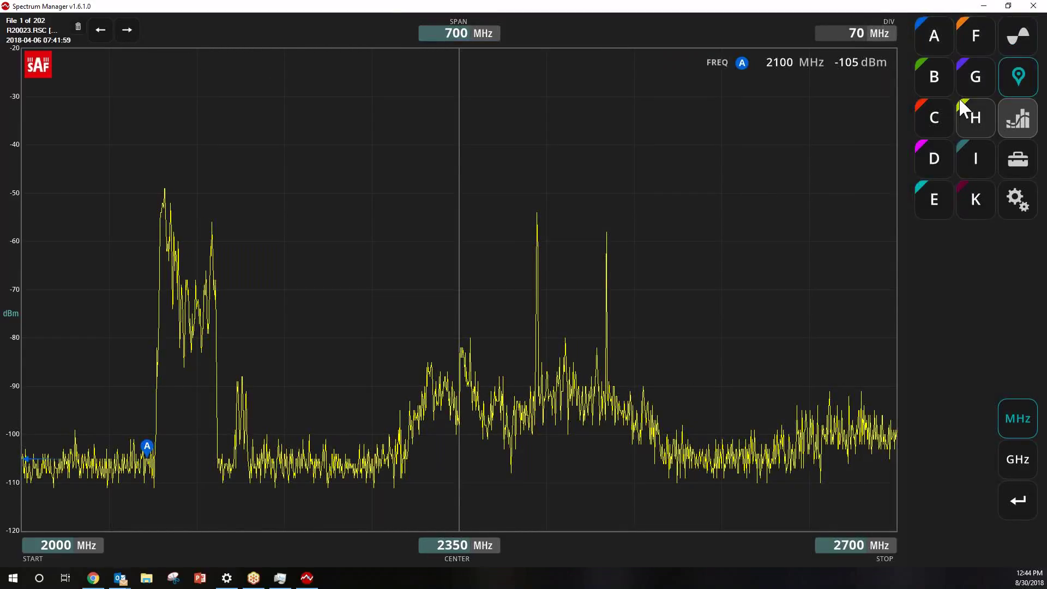
click(934, 37)
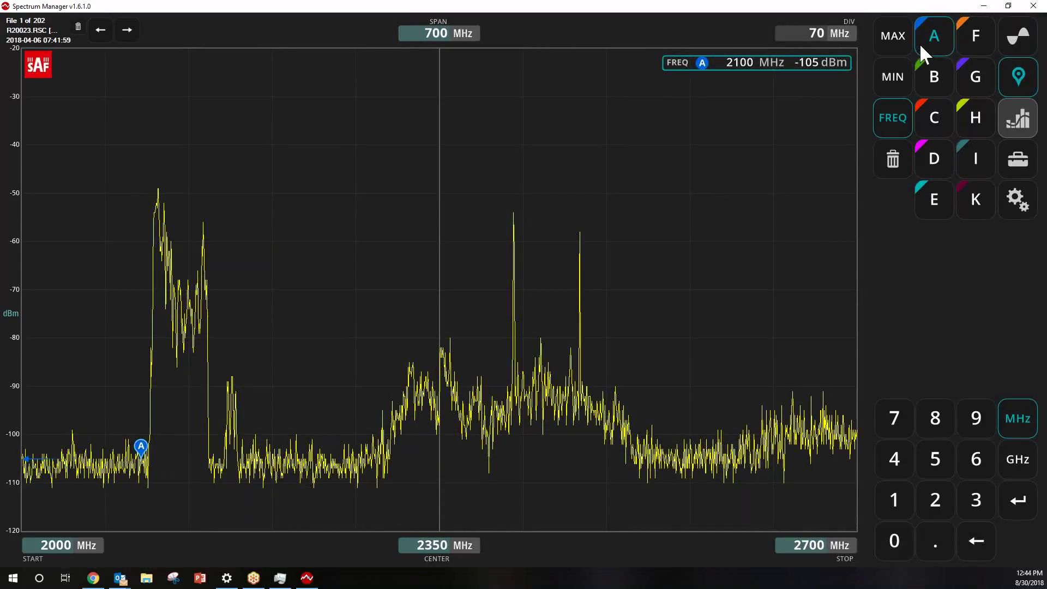
click(889, 38)
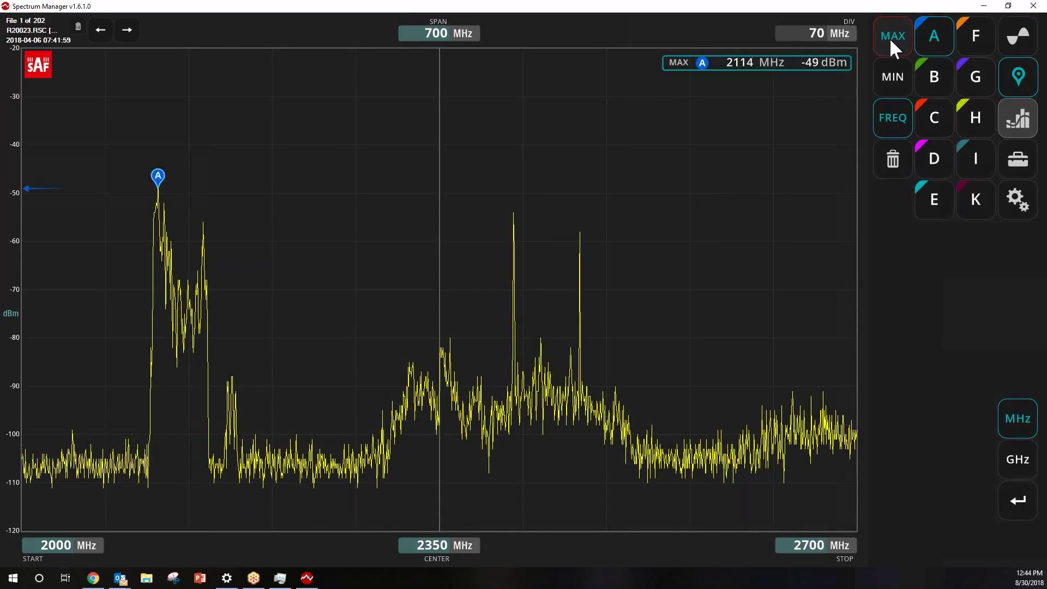
click(935, 74)
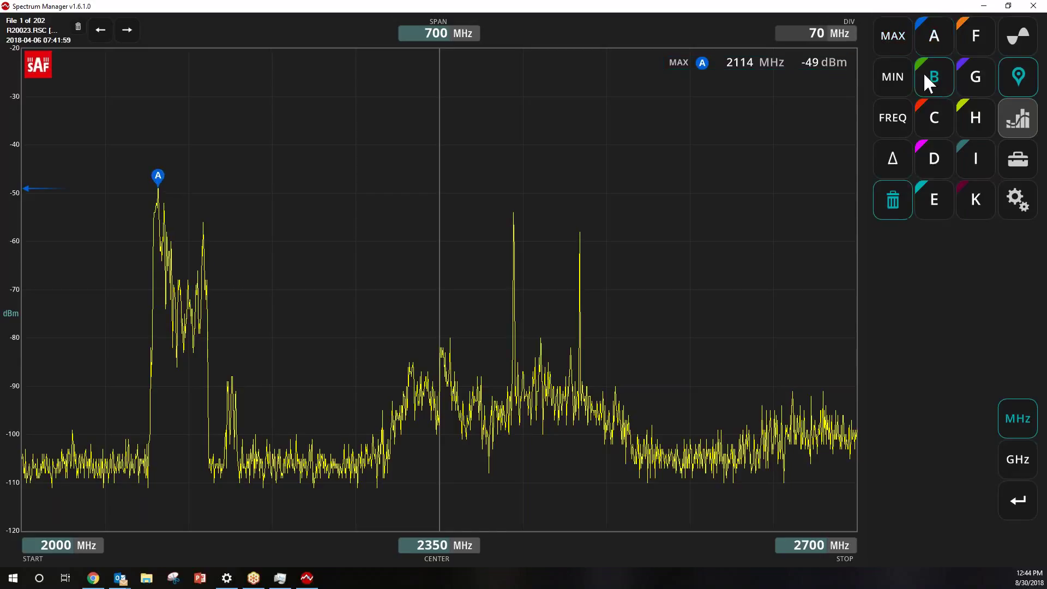
click(888, 76)
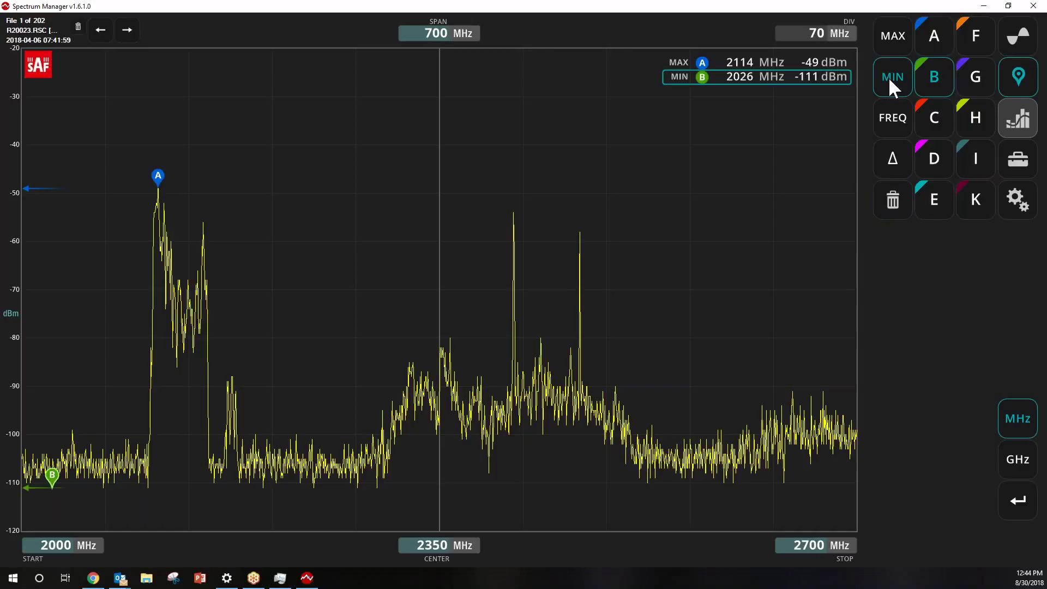
- Show marker B's frequency and level as a difference from marker A, and return it to absolute values
click(893, 161)
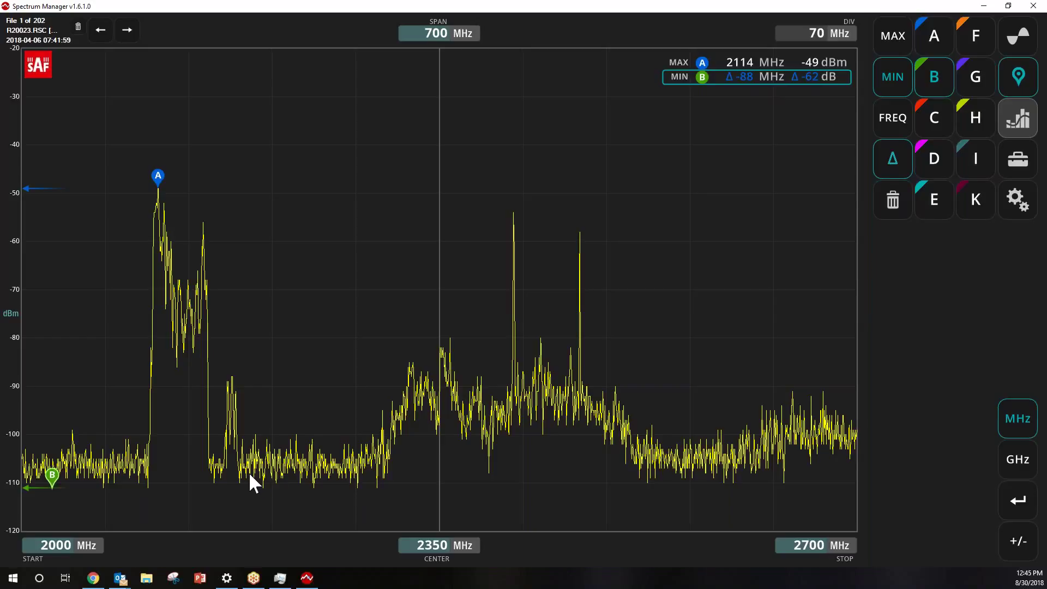
click(892, 161)
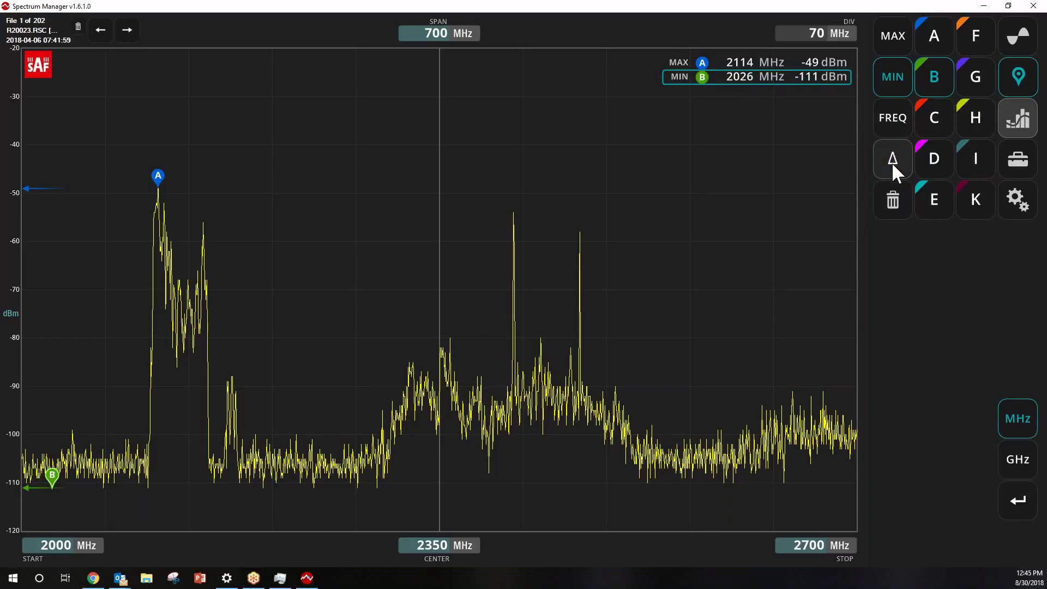
- Add marker C as a frequency marker and place it on the narrow peak at 2468 MHz
click(930, 121)
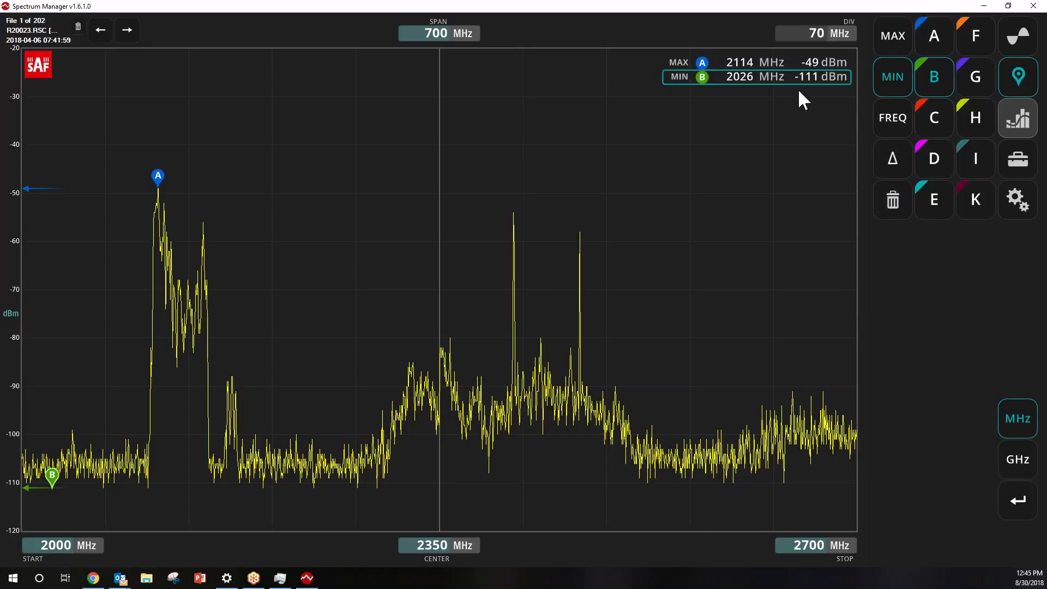
click(932, 118)
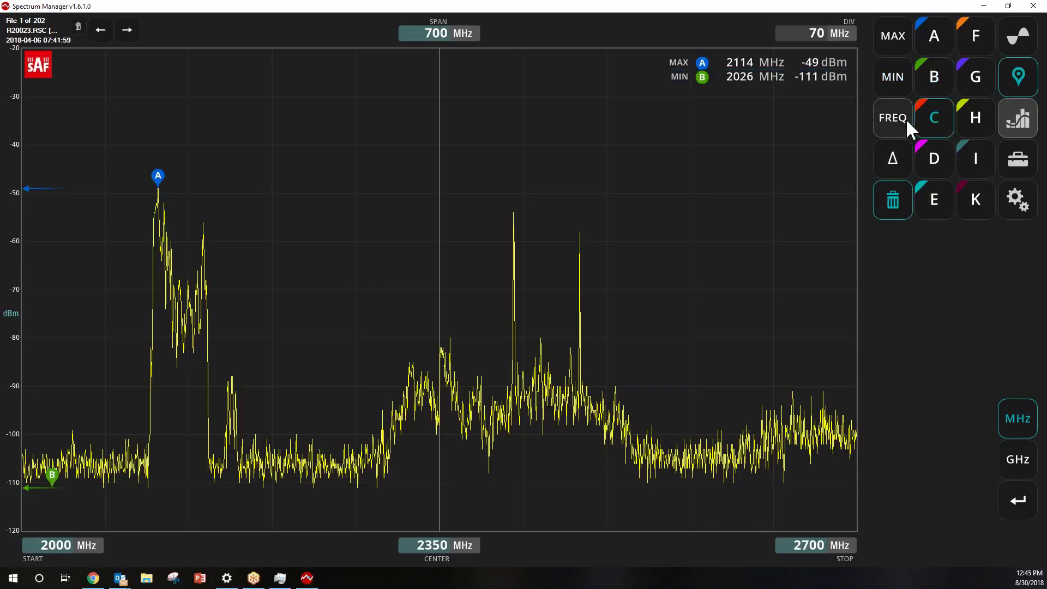
click(891, 120)
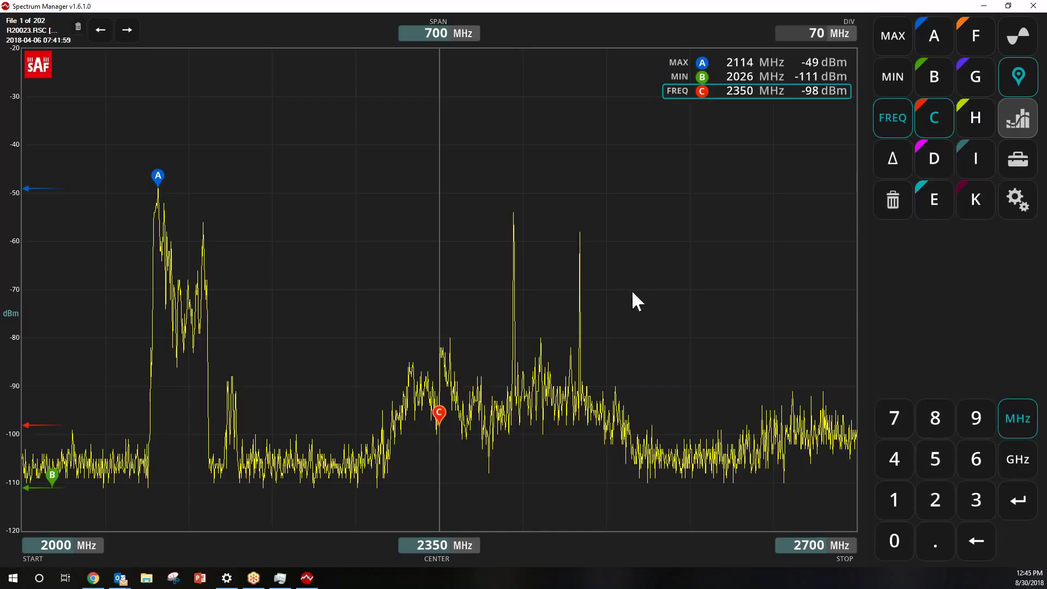
click(512, 210)
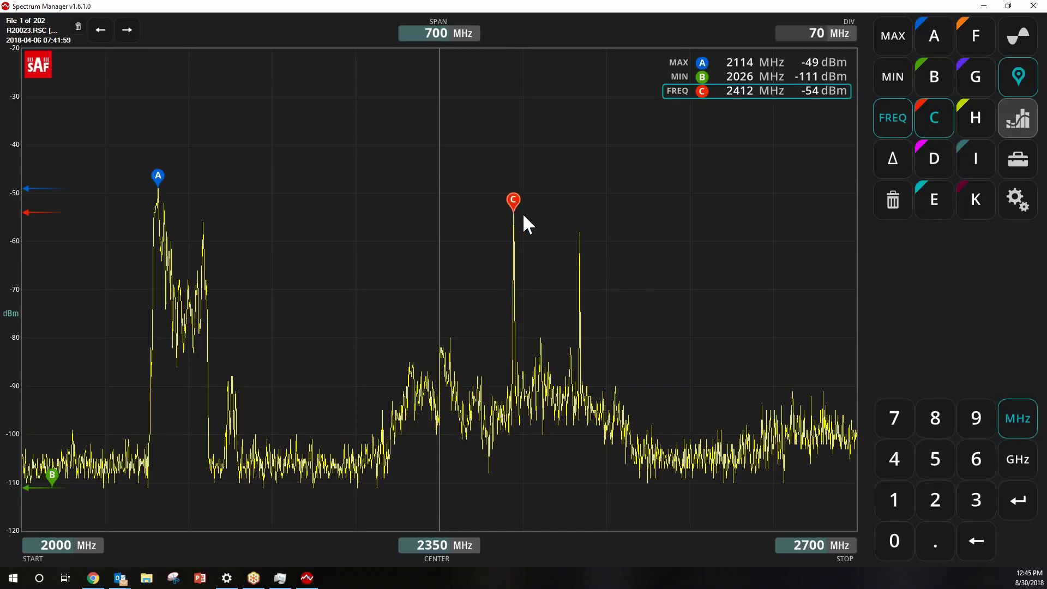
click(579, 230)
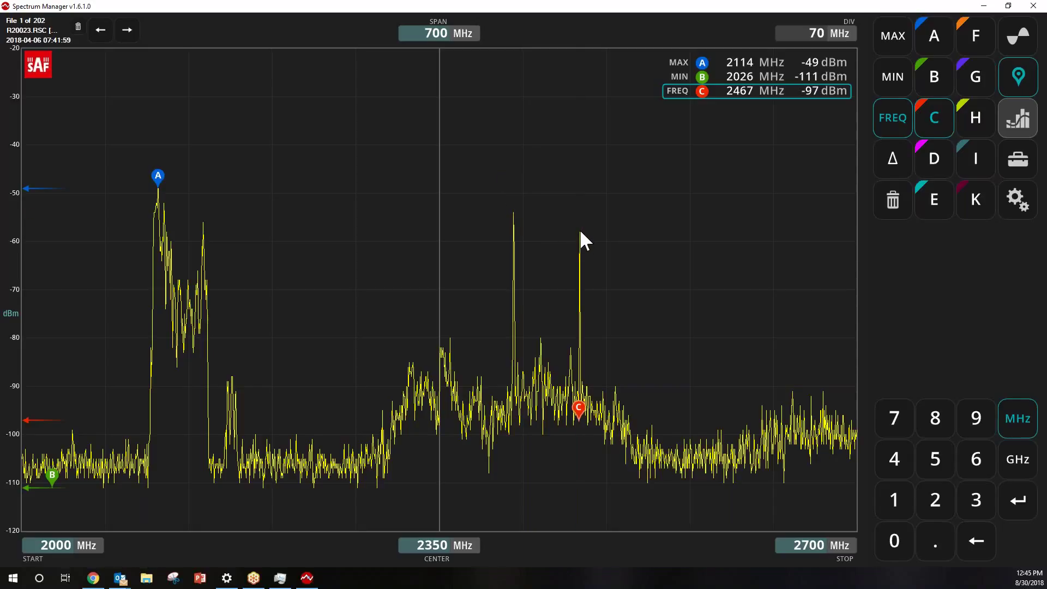
click(579, 231)
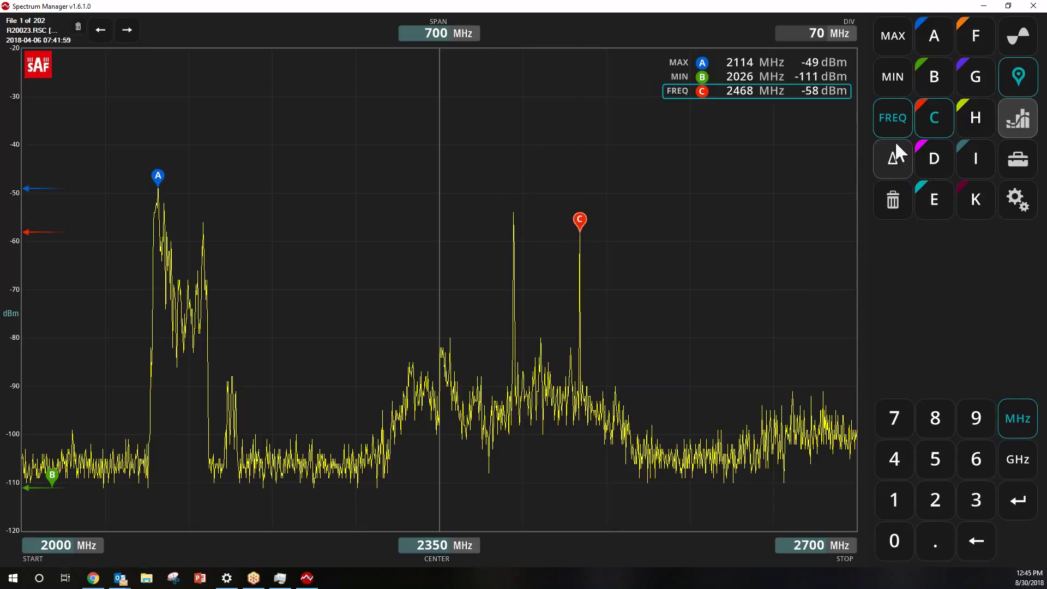
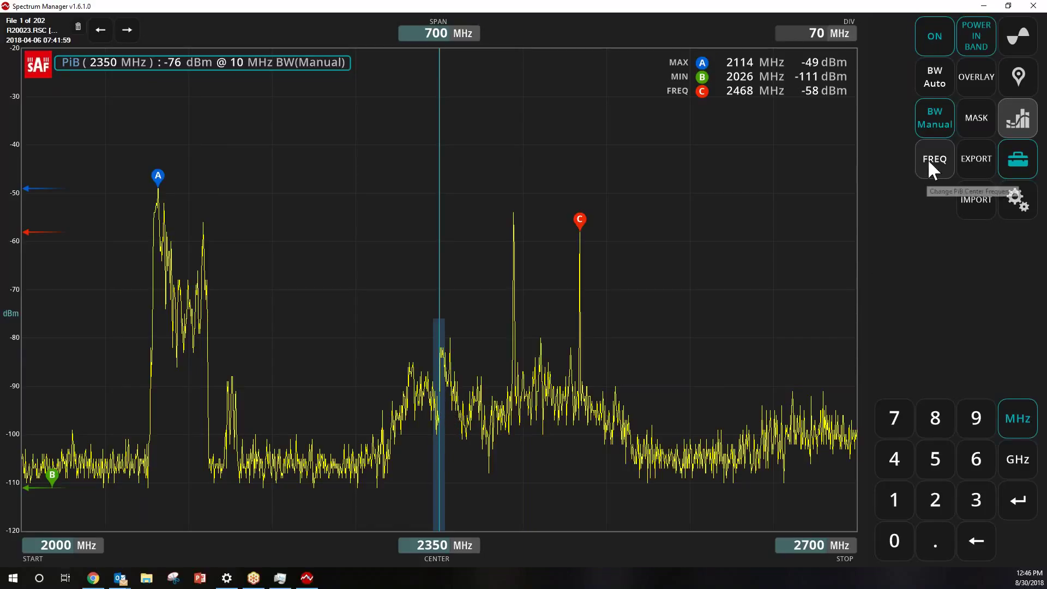
- Set the power-in-band center frequency to 2114 MHz, the frequency of marker A
click(929, 78)
click(929, 80)
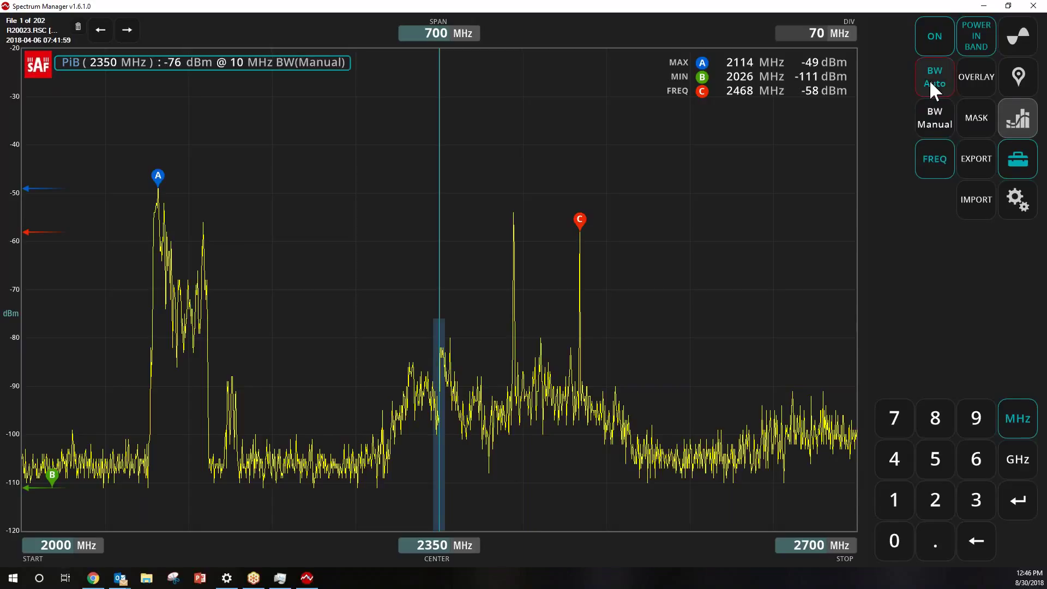
click(930, 162)
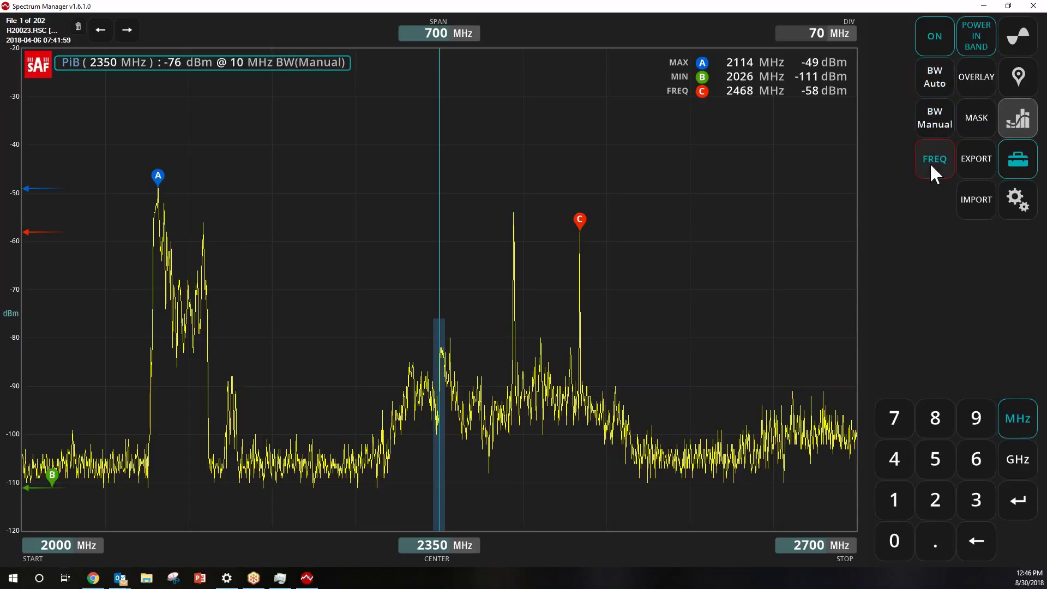
click(930, 163)
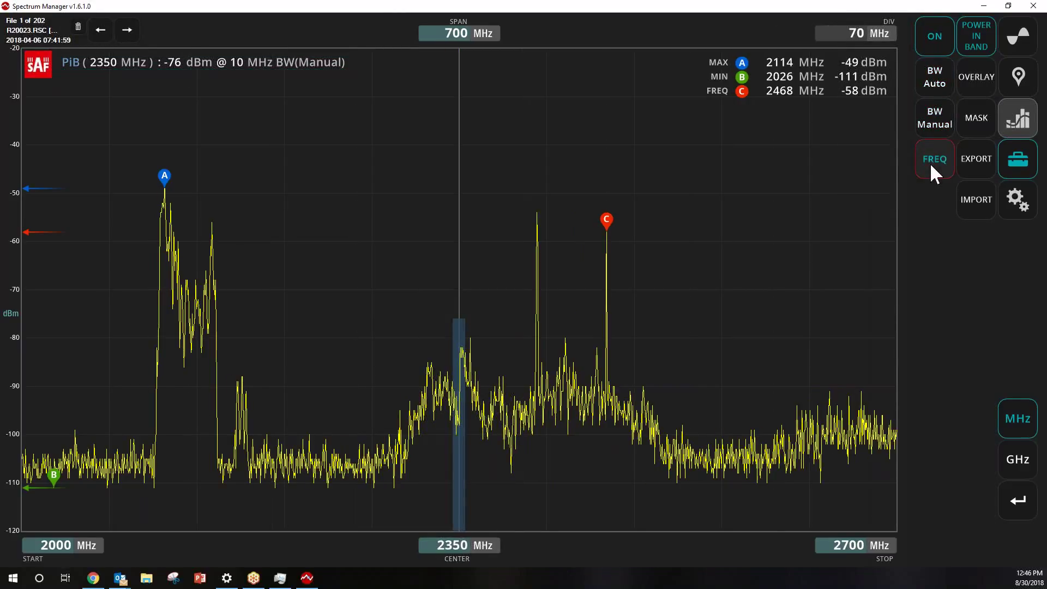
click(929, 162)
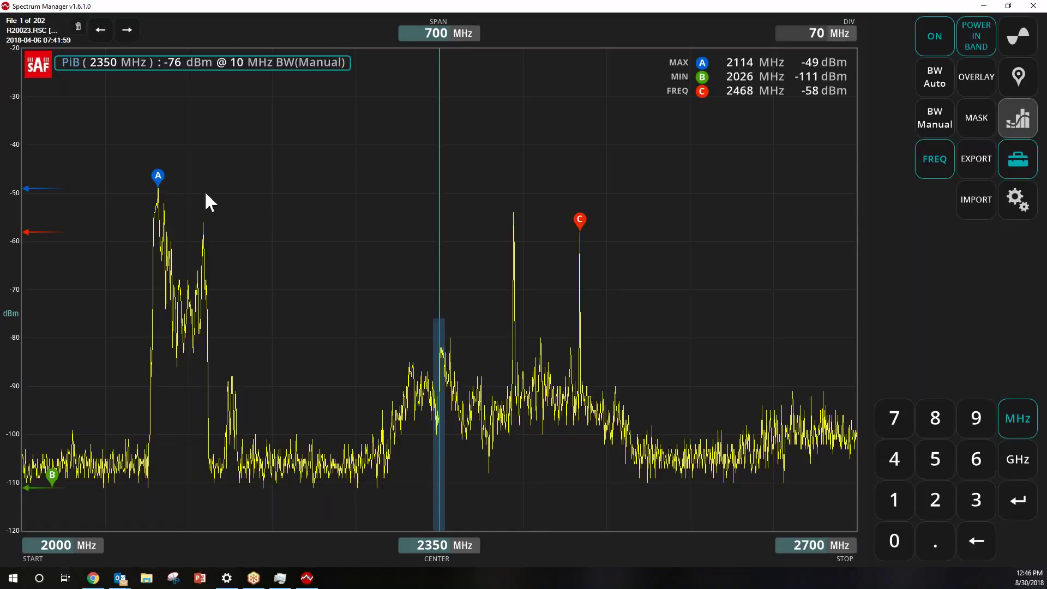
click(933, 506)
click(888, 502)
click(889, 501)
click(894, 461)
click(1024, 503)
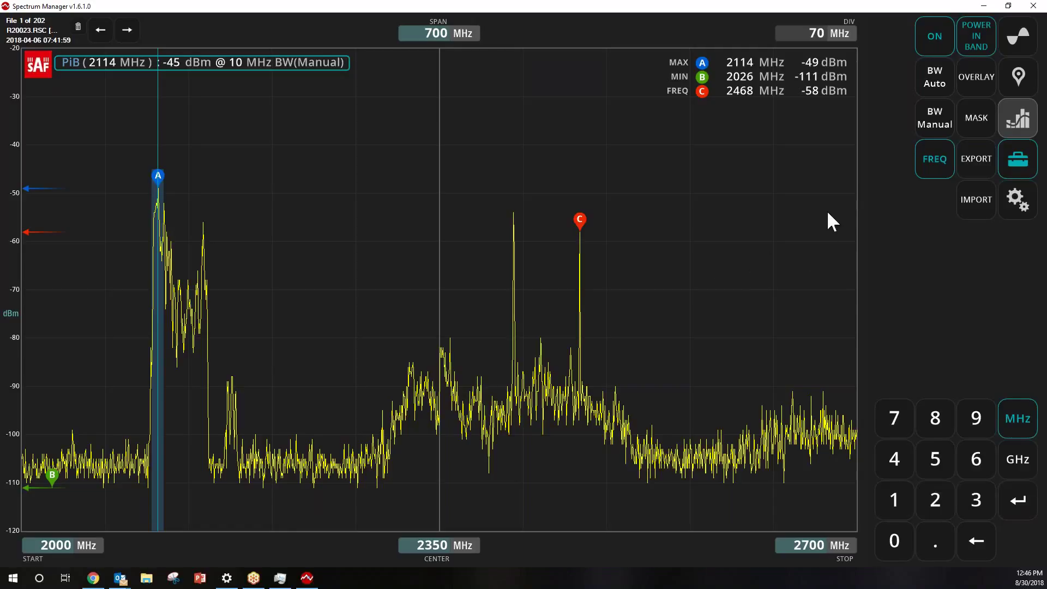
- Open the Spectrum Mask Editor to view its mask creation options, and close it without making a mask
click(973, 126)
click(928, 63)
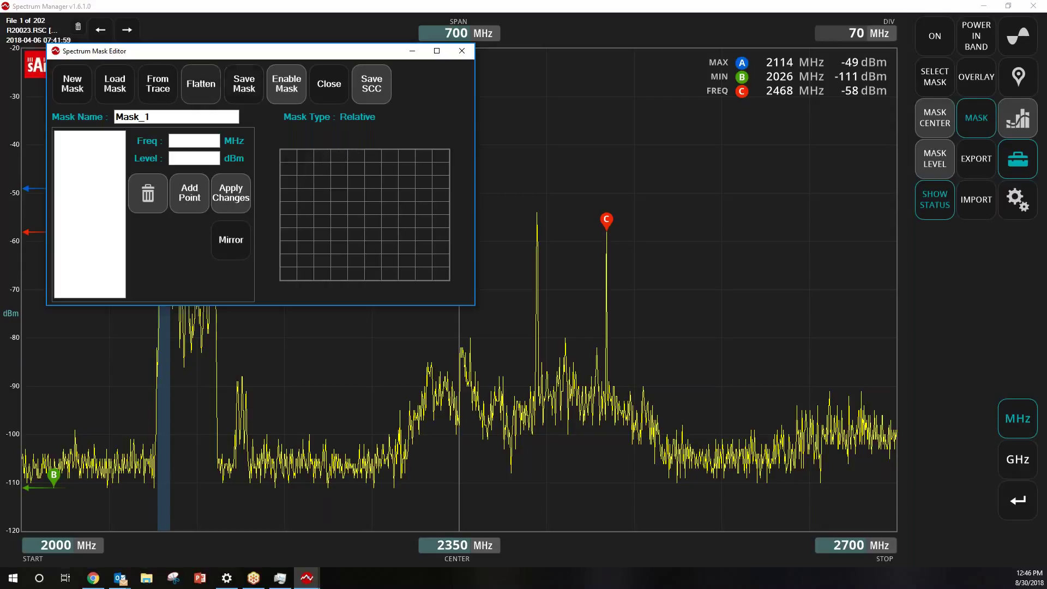
click(462, 52)
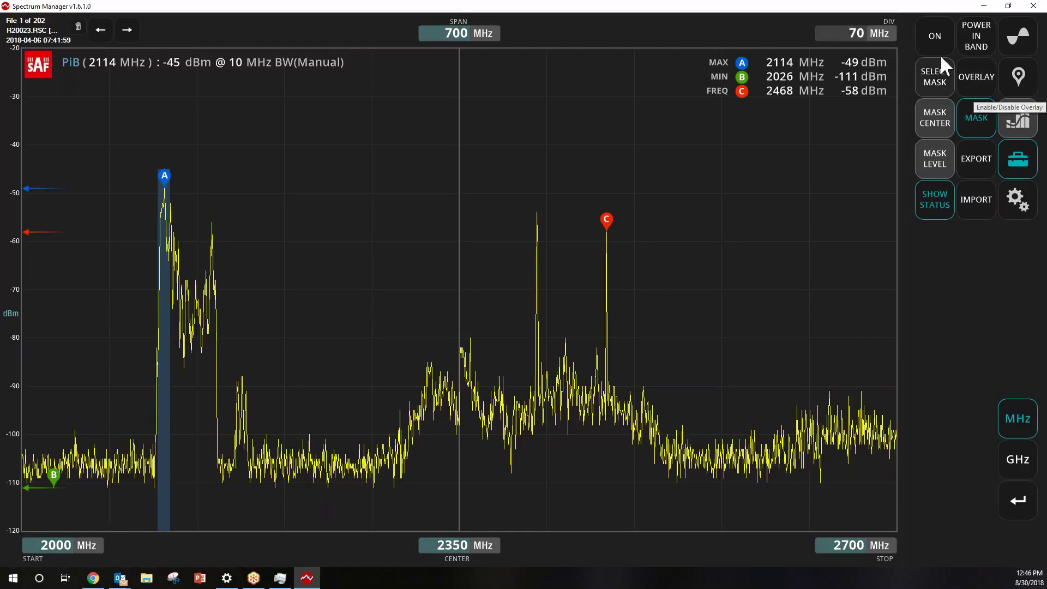
- Turn off the power-in-band measurement and enable the overlay of all recorded traces
click(967, 31)
click(938, 35)
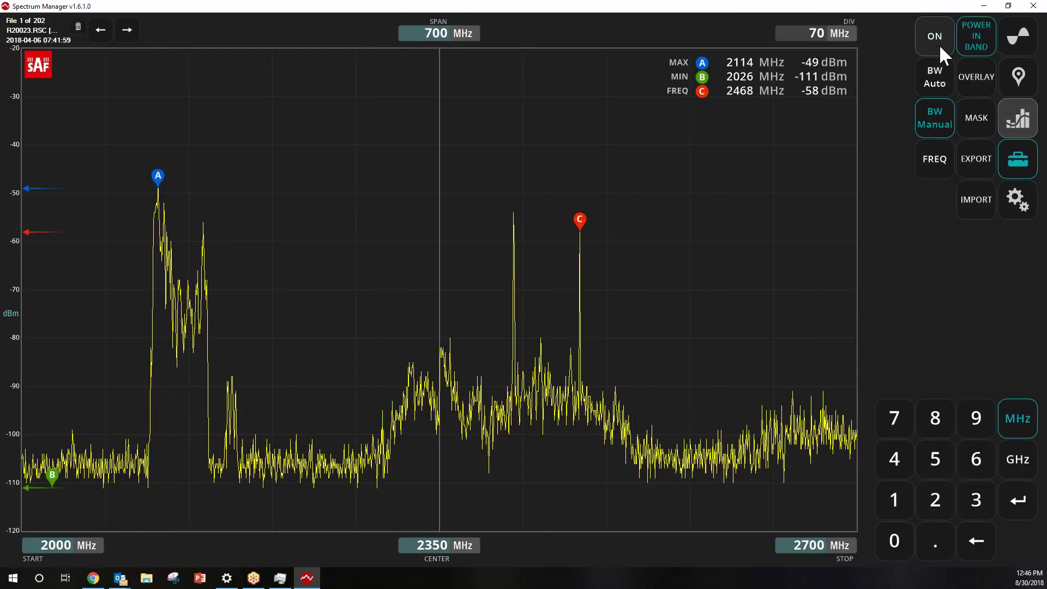
click(976, 76)
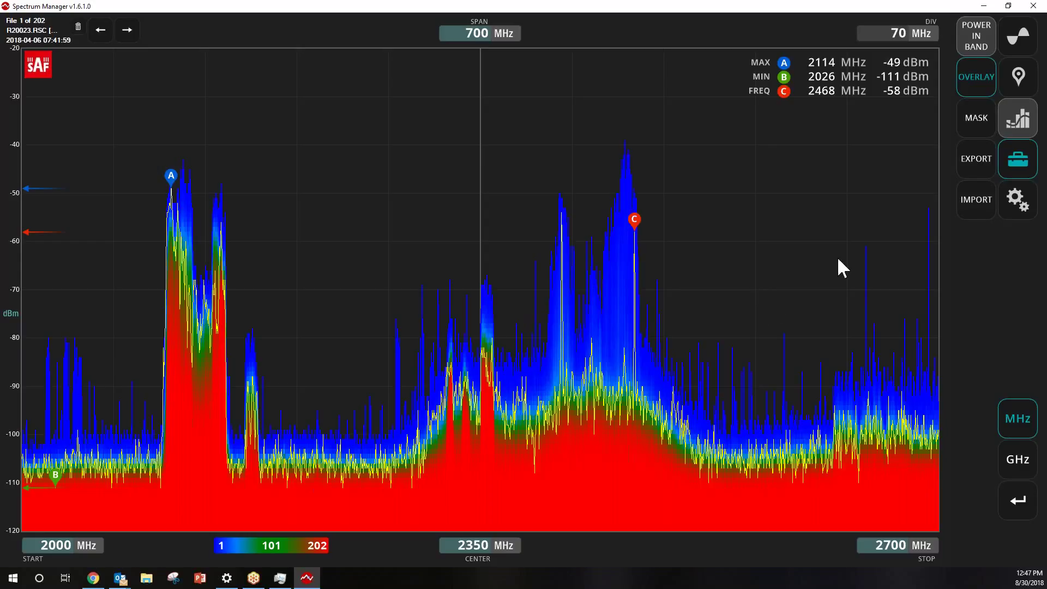
- Examine the file types available for exporting the overlay as an SCC curve, and cancel the save
click(977, 157)
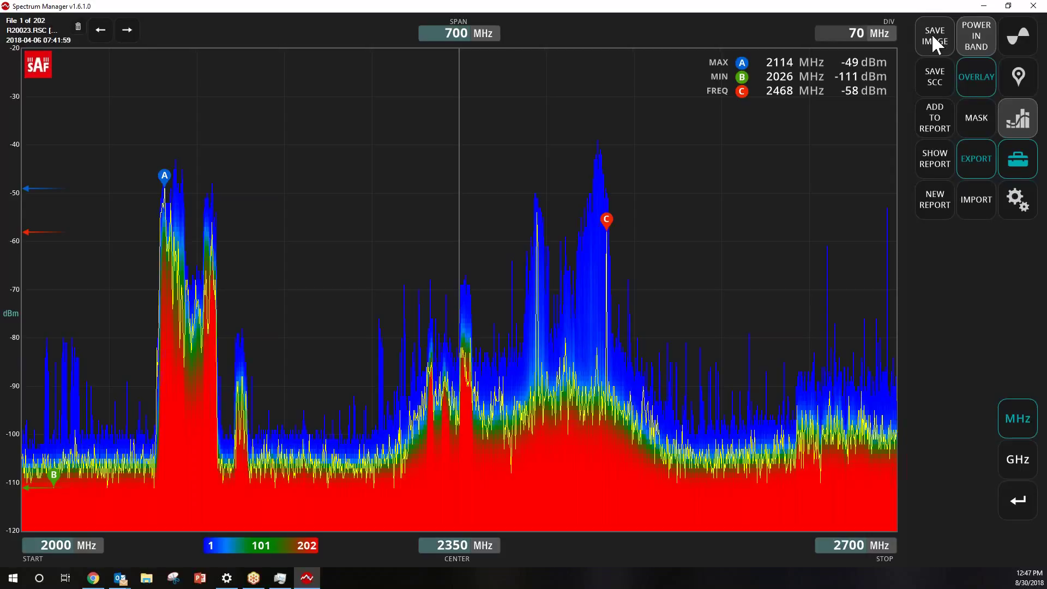
click(934, 79)
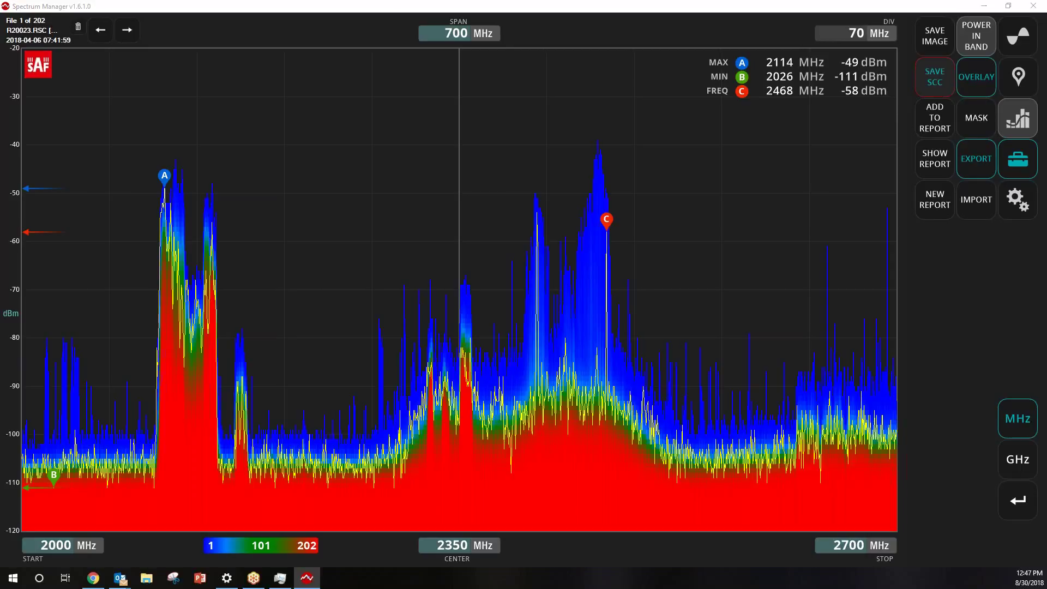
click(257, 91)
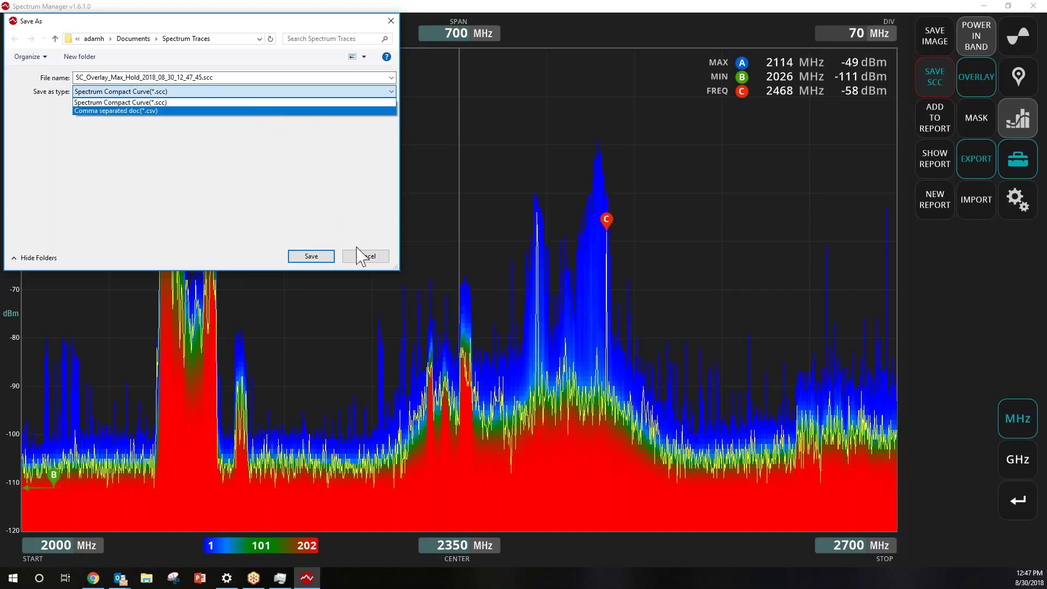
click(367, 260)
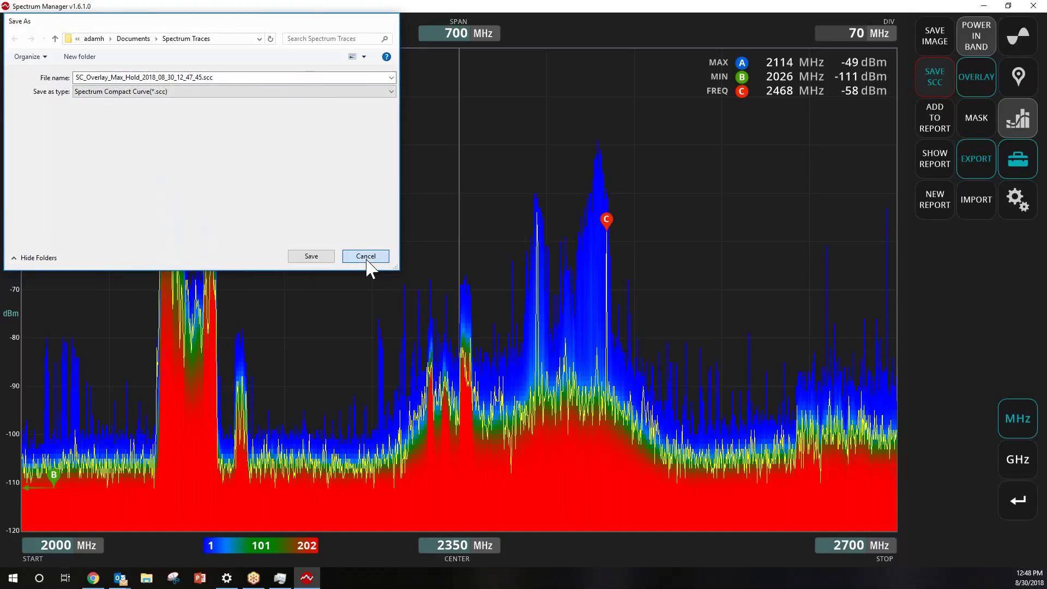
click(366, 257)
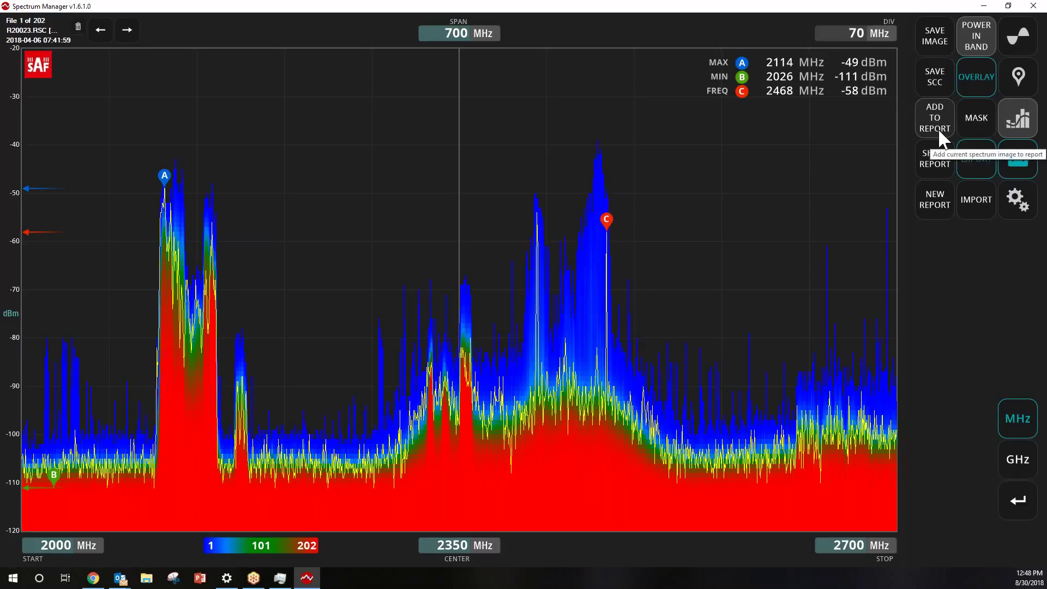
- Open the SCC GPS Mapping window to view the options for tagging imported traces, and close it
click(977, 198)
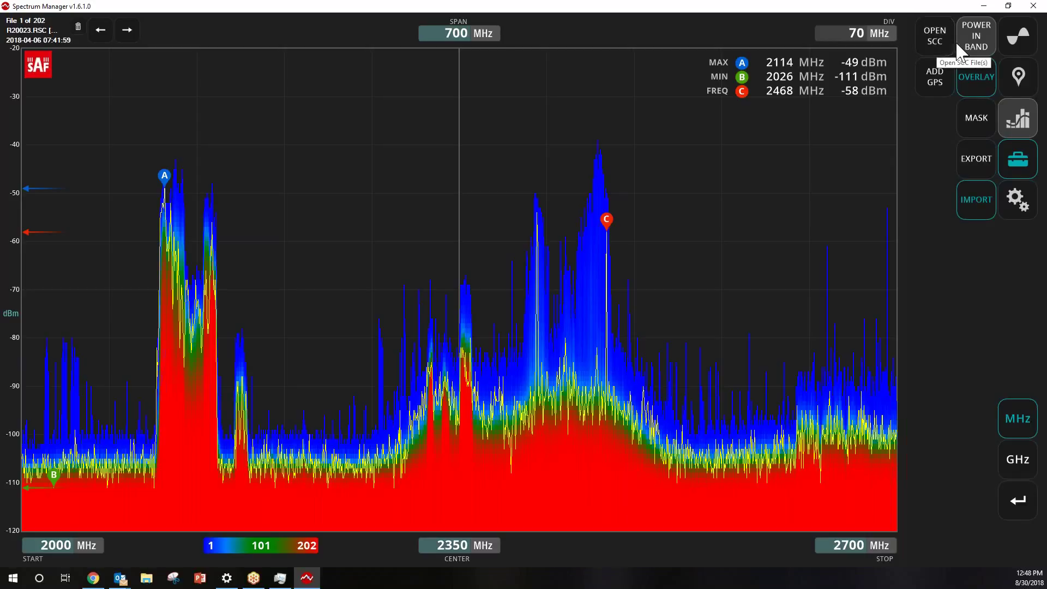
click(934, 77)
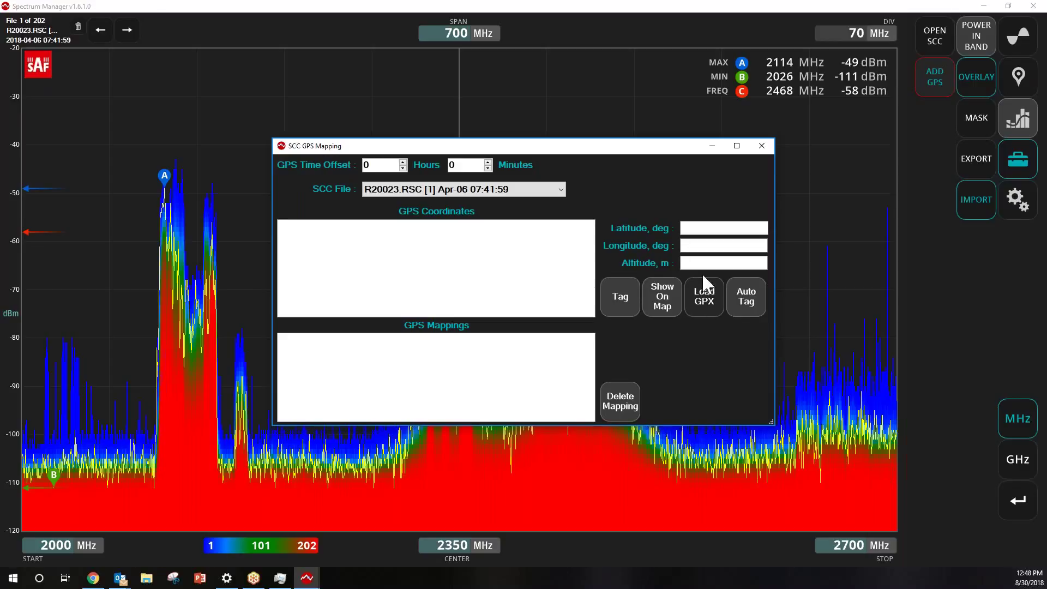
click(761, 146)
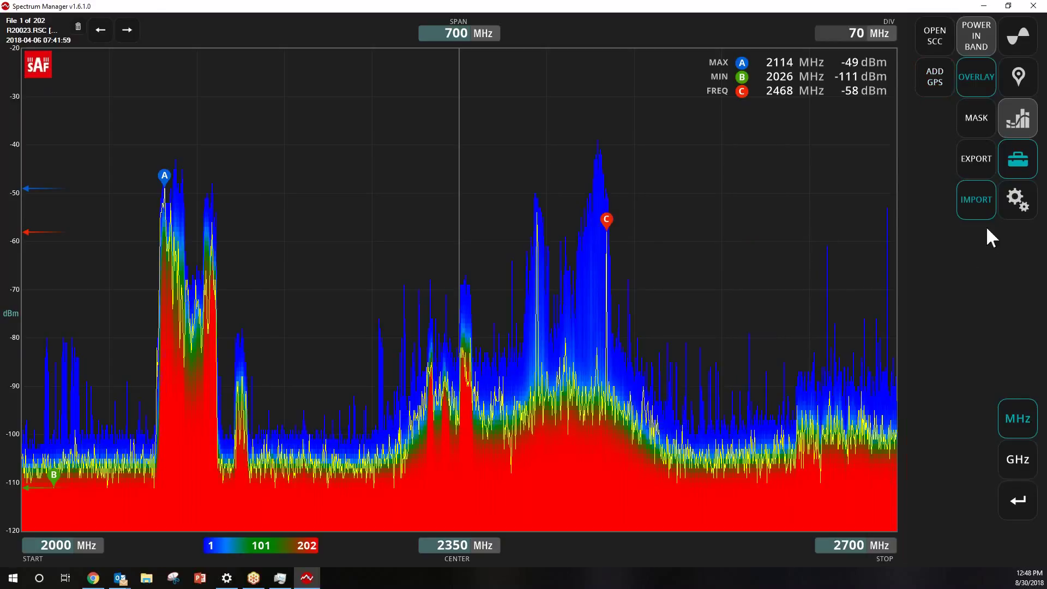
- Try to start the firmware update for the Spectrum Compact device
click(1016, 203)
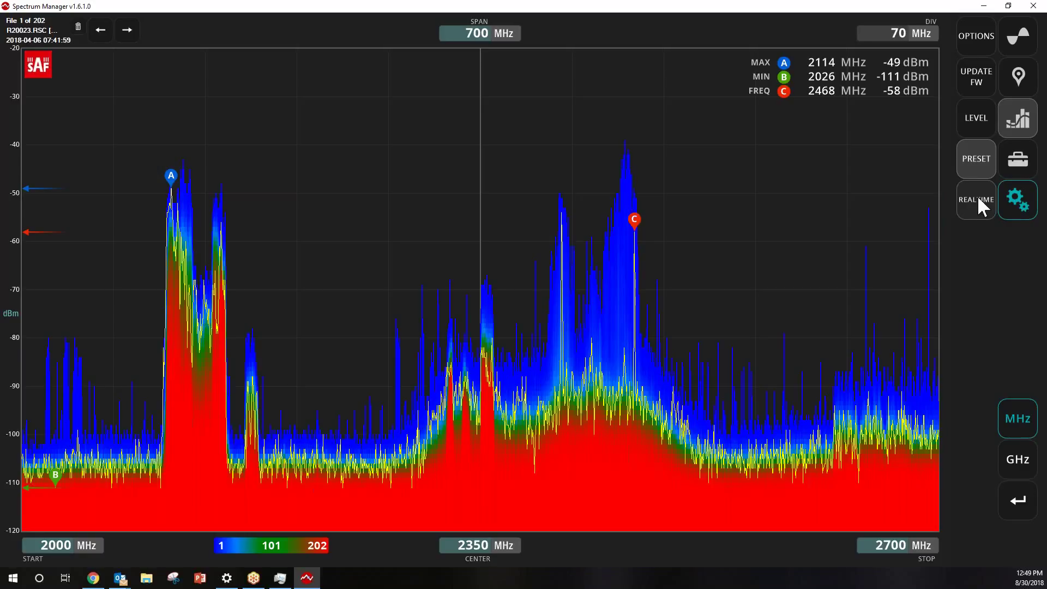
click(977, 75)
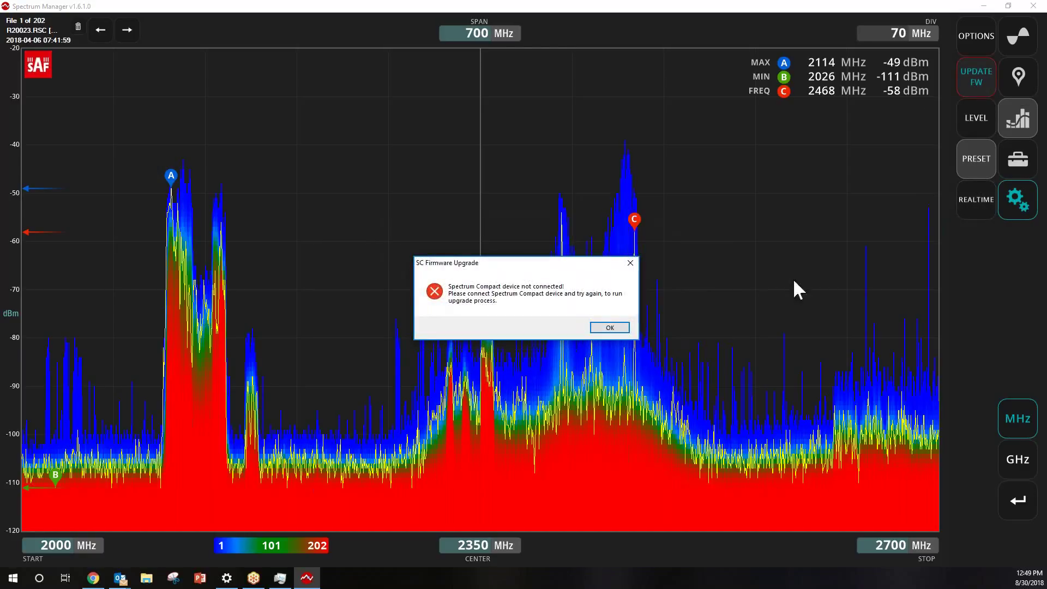
click(610, 328)
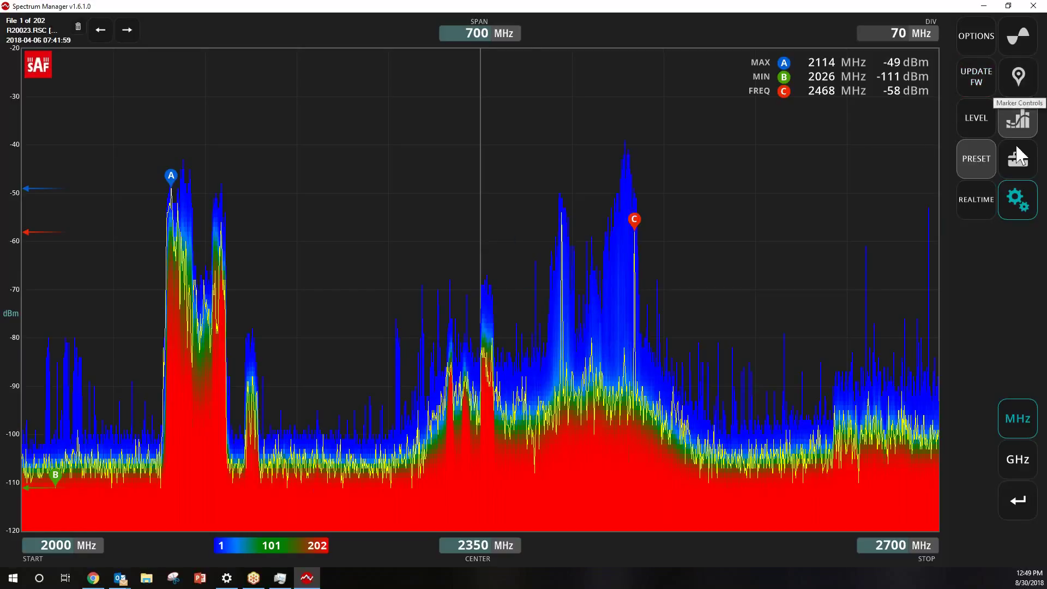